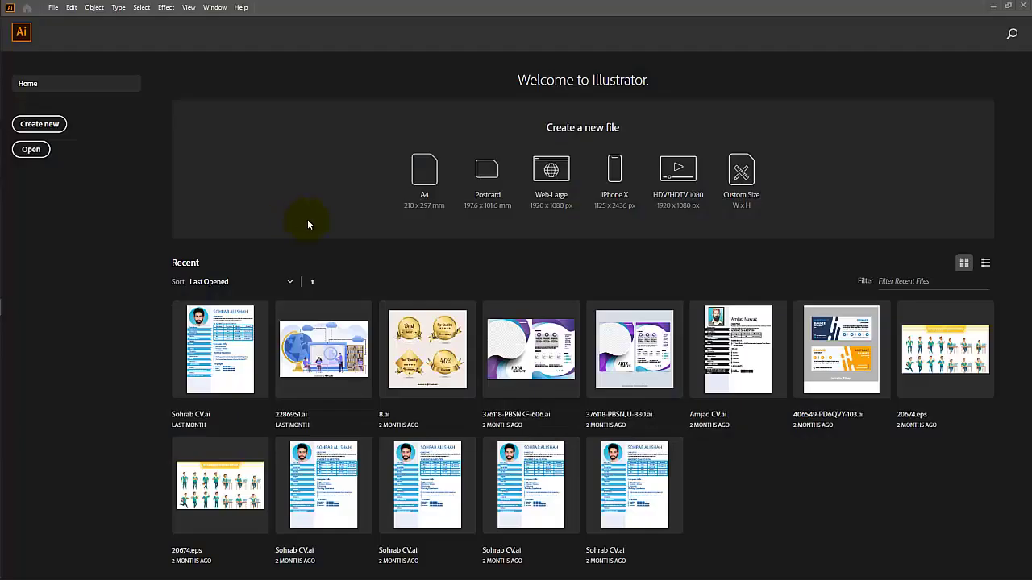
- Create a blank Untitled-1 document using the 10 × 15 in custom preset
click(55, 125)
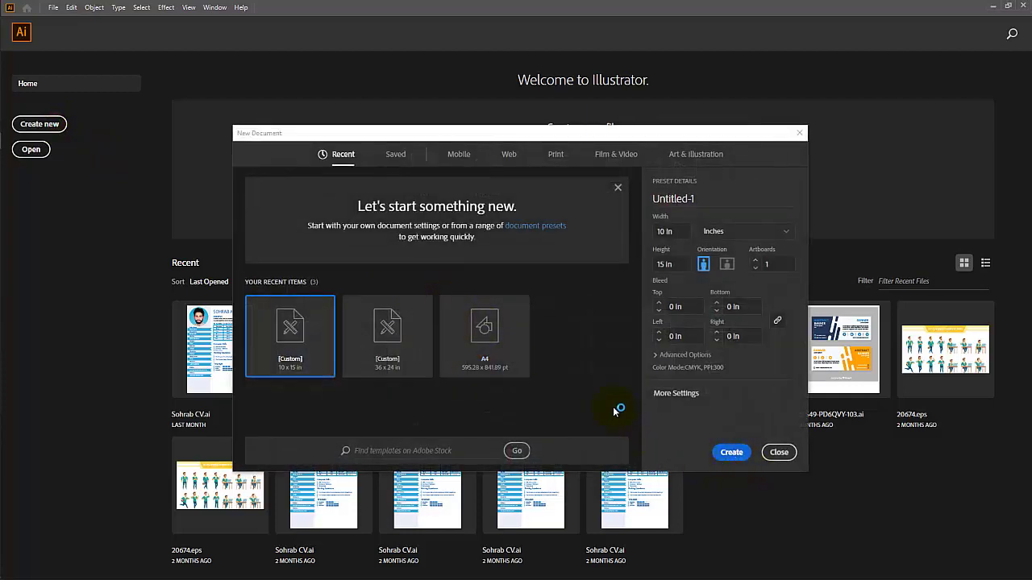
click(730, 452)
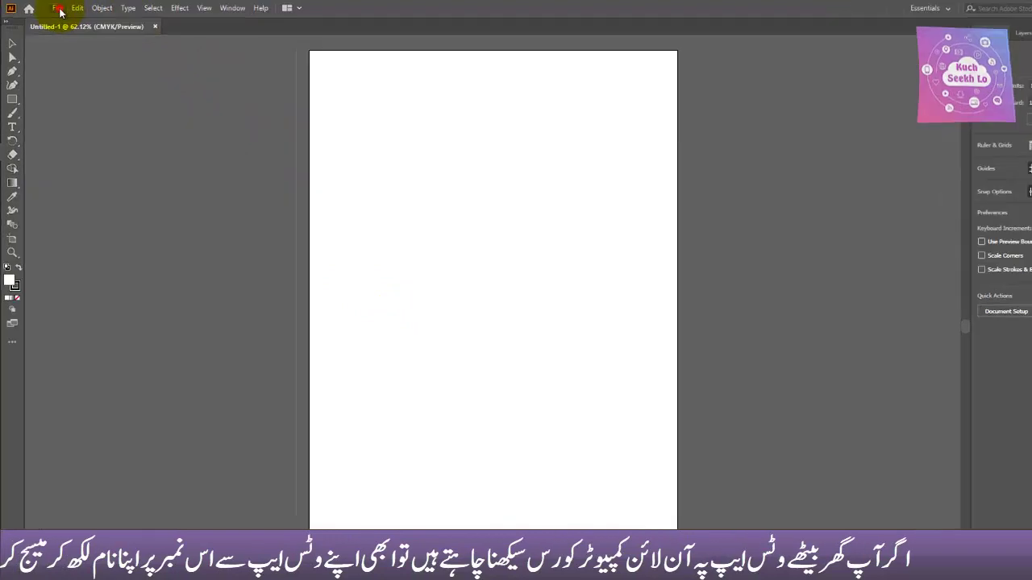
click(58, 9)
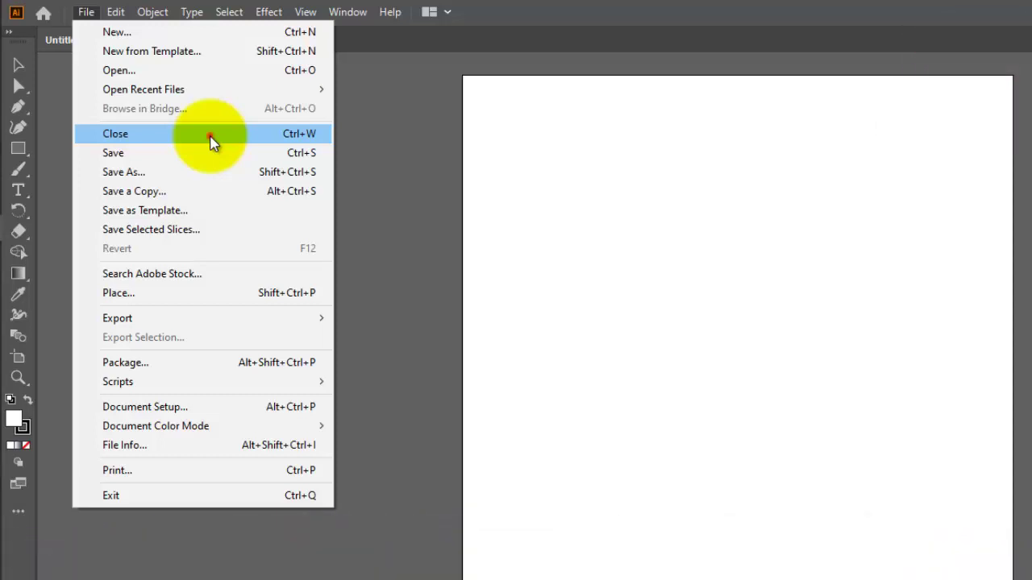
- Close Untitled-1 and create a second blank document, Untitled-2
click(211, 137)
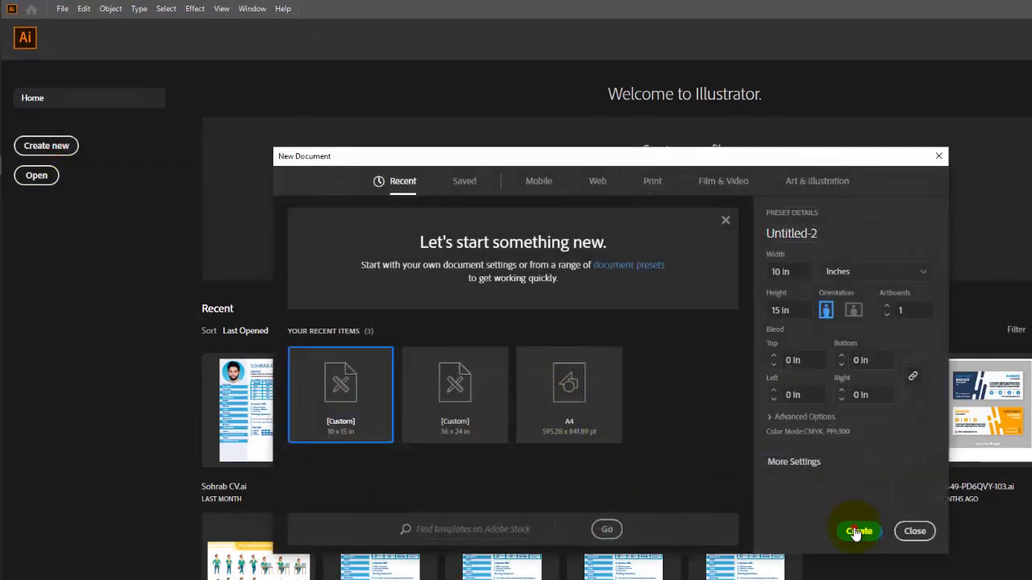
click(858, 531)
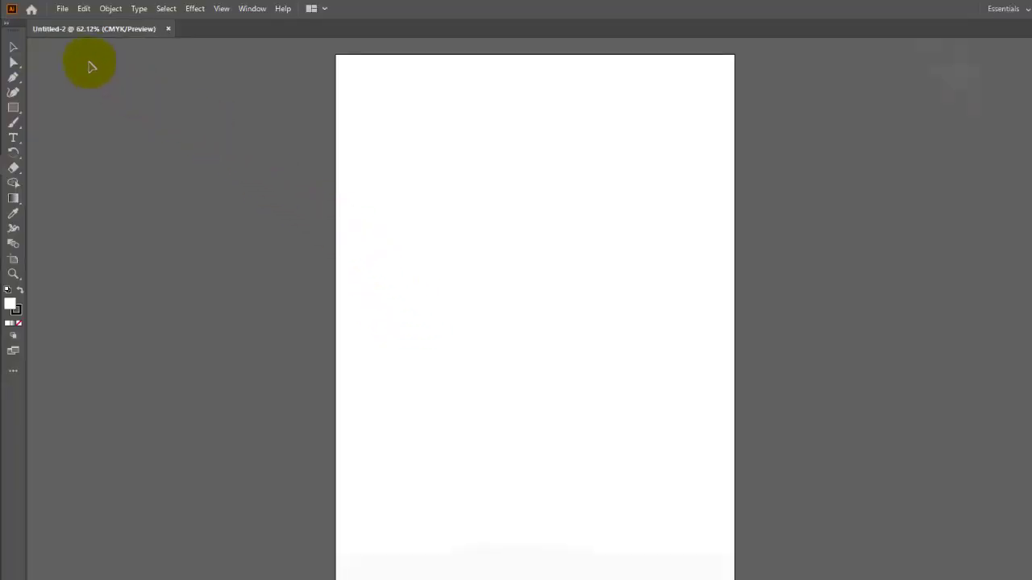
click(62, 9)
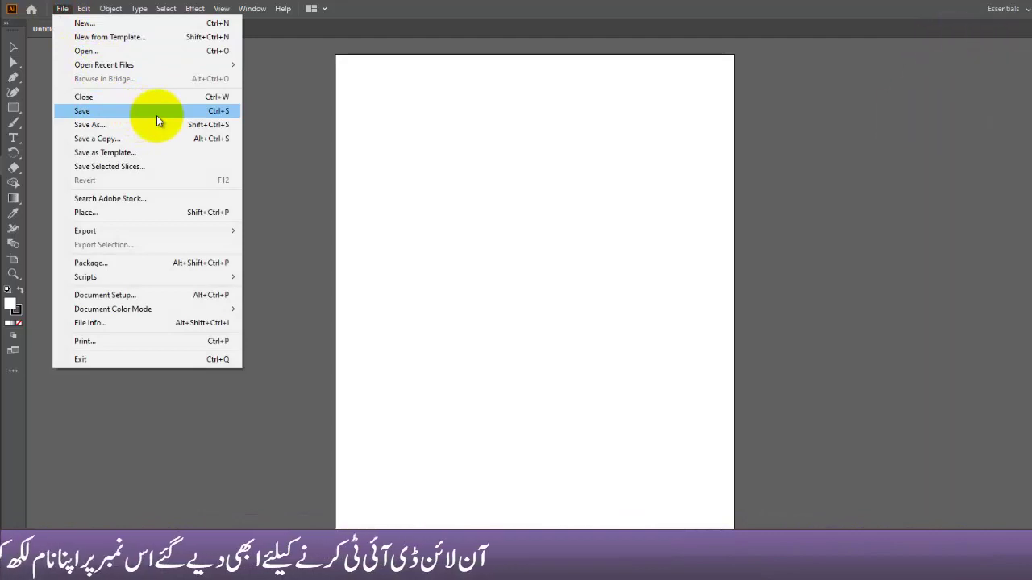
click(446, 213)
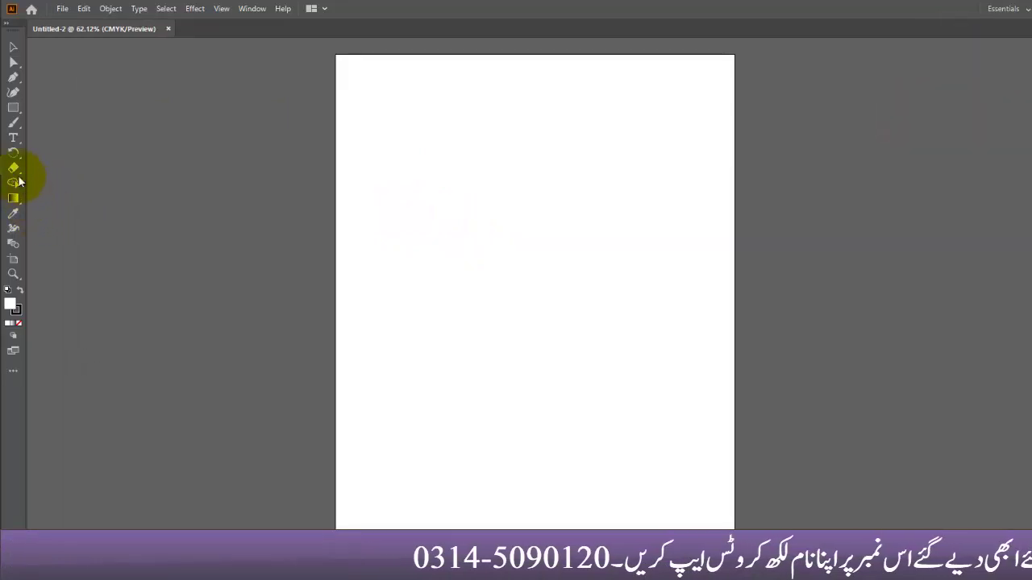
- Draw a rectangle on the upper part of the artboard and fill it with cyan
click(13, 108)
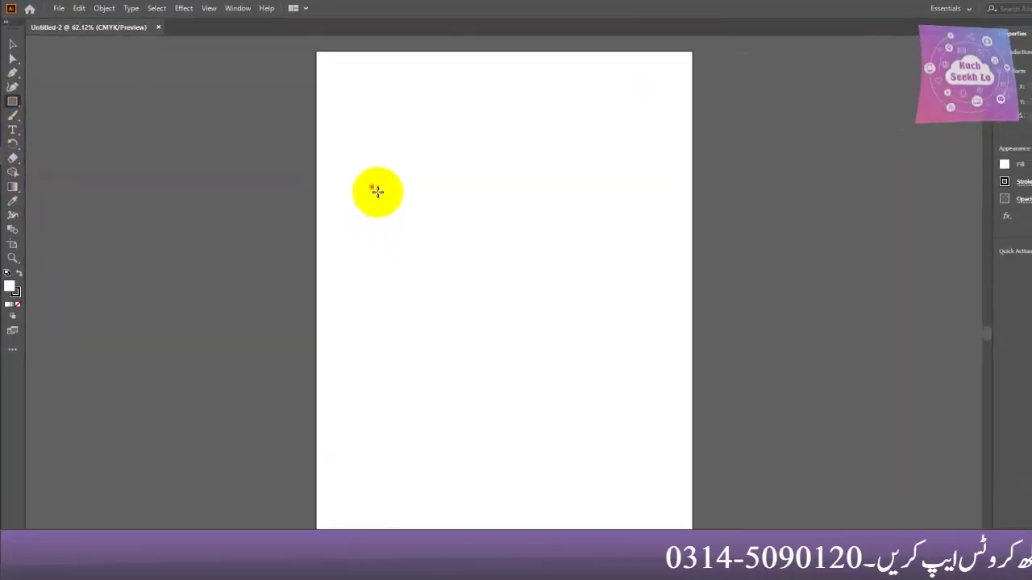
drag(377, 191, 594, 361)
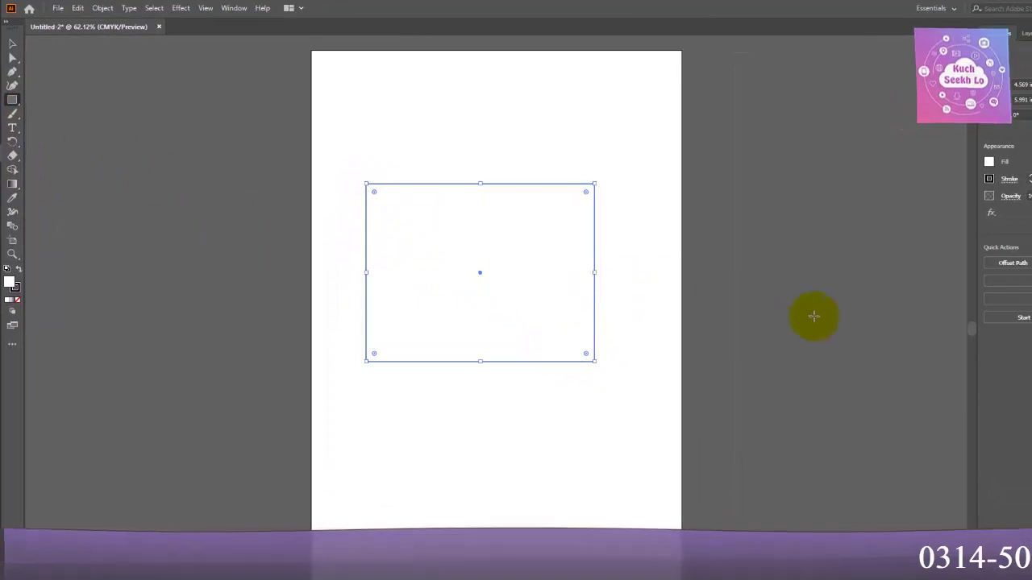
click(990, 162)
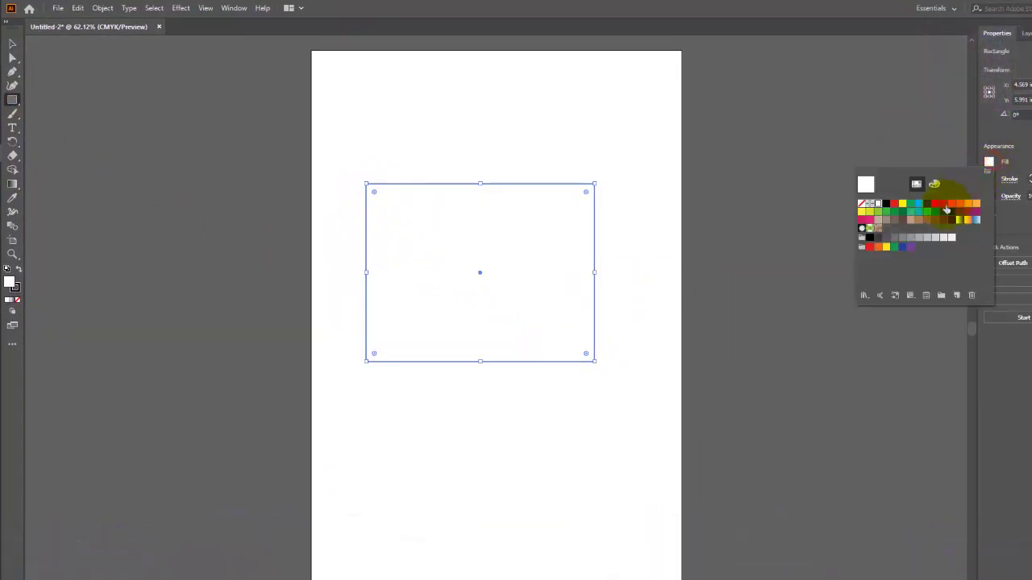
click(918, 204)
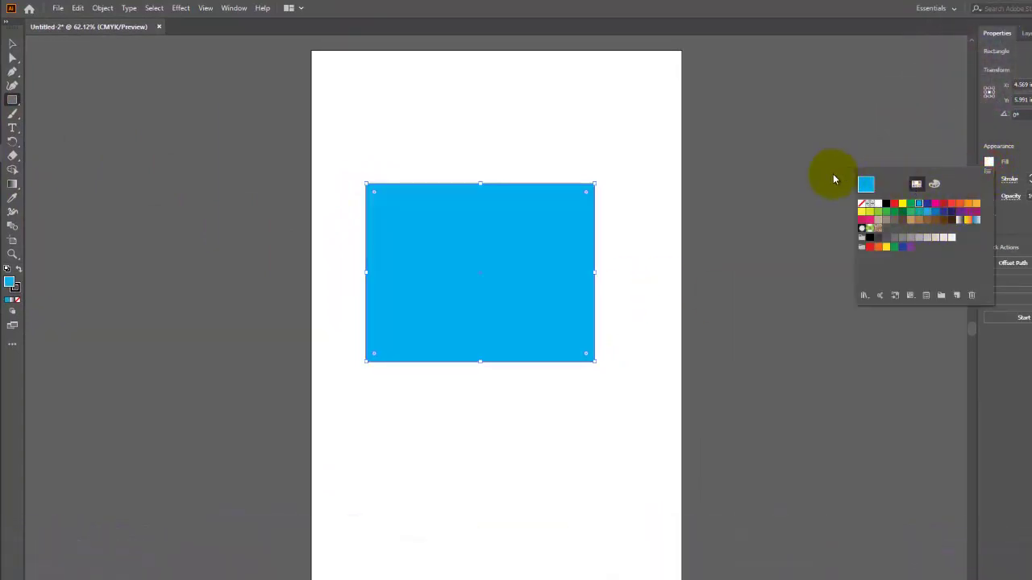
click(403, 219)
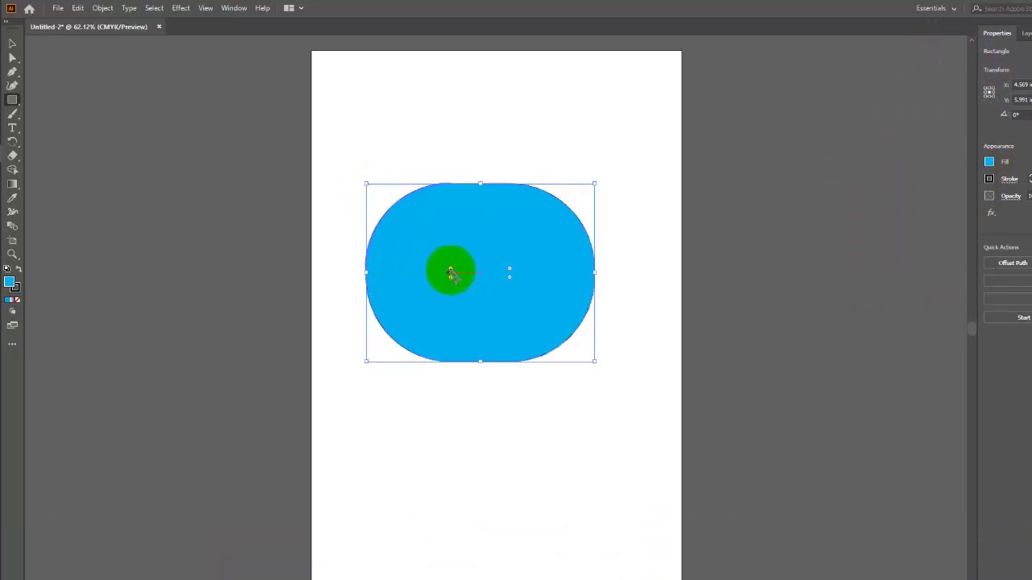
- Round the rectangle's corners to a moderate radius
drag(447, 272, 449, 272)
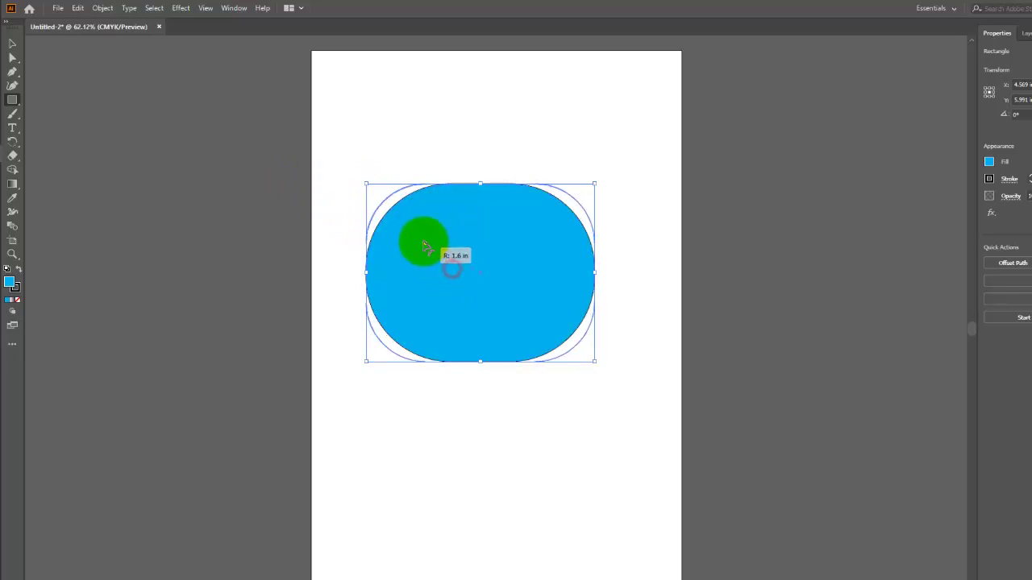
drag(425, 246, 420, 241)
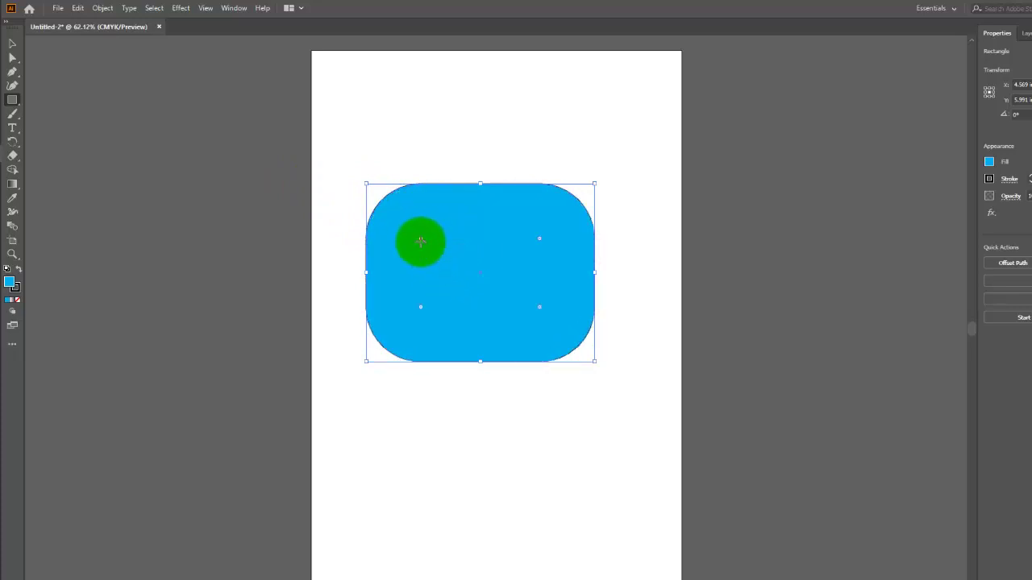
click(57, 8)
- Save the drawing to the Desktop as shapes.ai with Illustrator 2020 compatibility
click(105, 104)
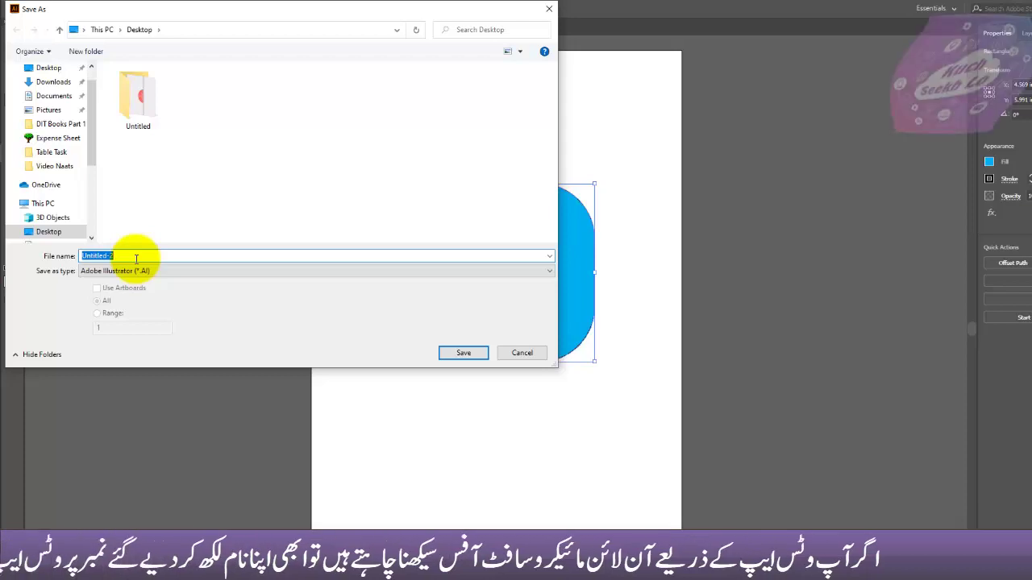
text(sha)
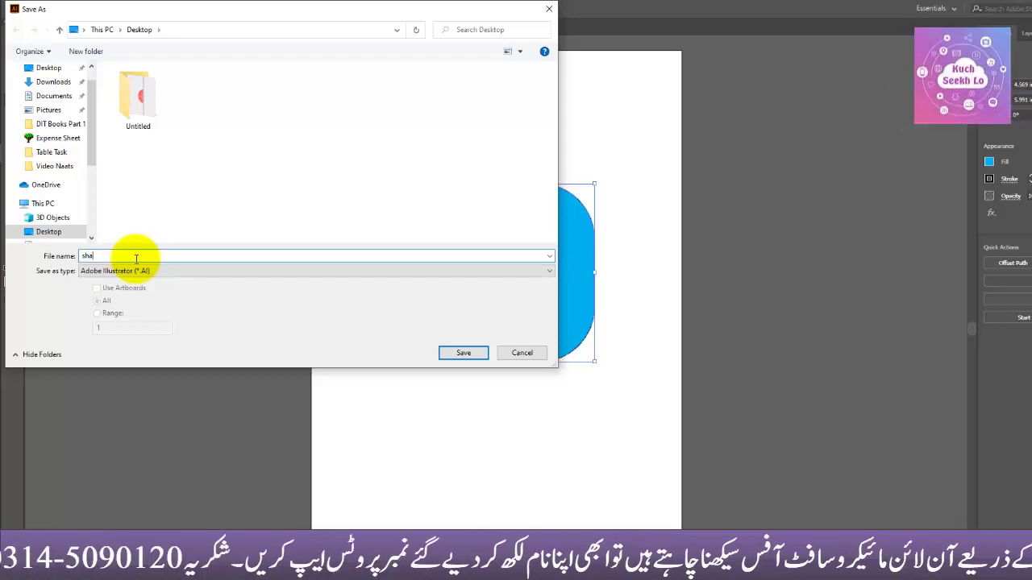
text(pes)
key(Return)
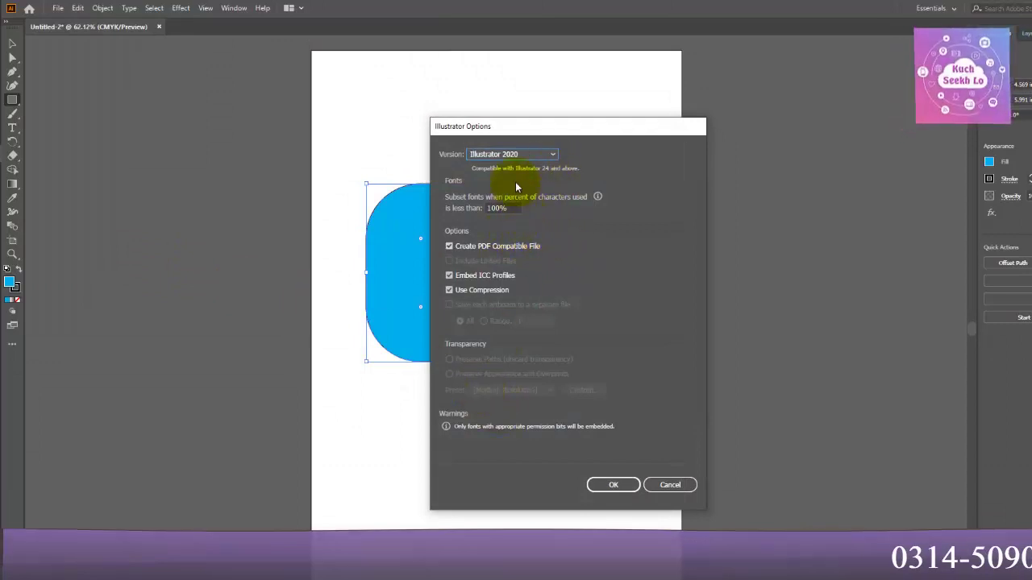
click(551, 155)
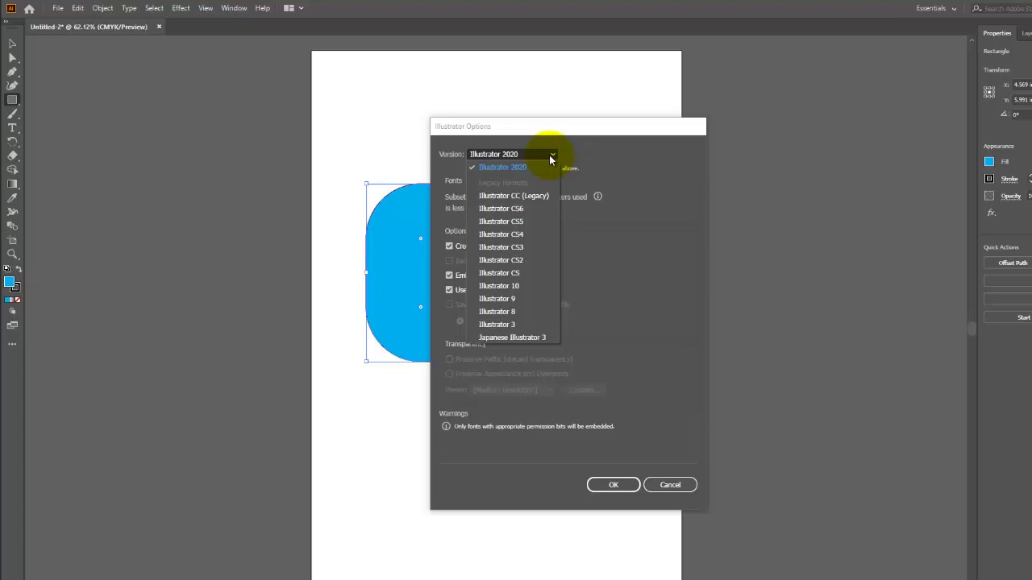
click(549, 155)
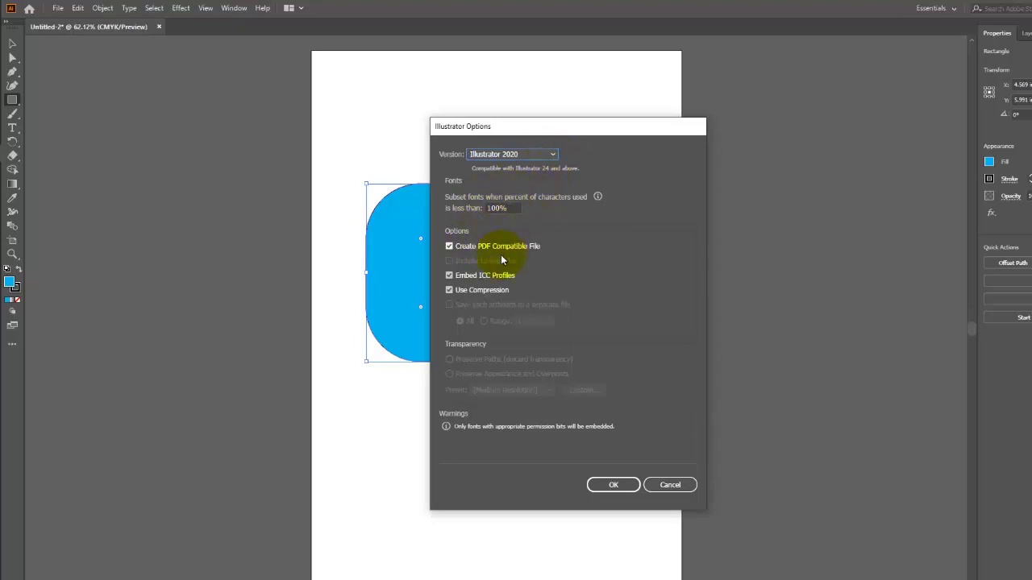
click(608, 486)
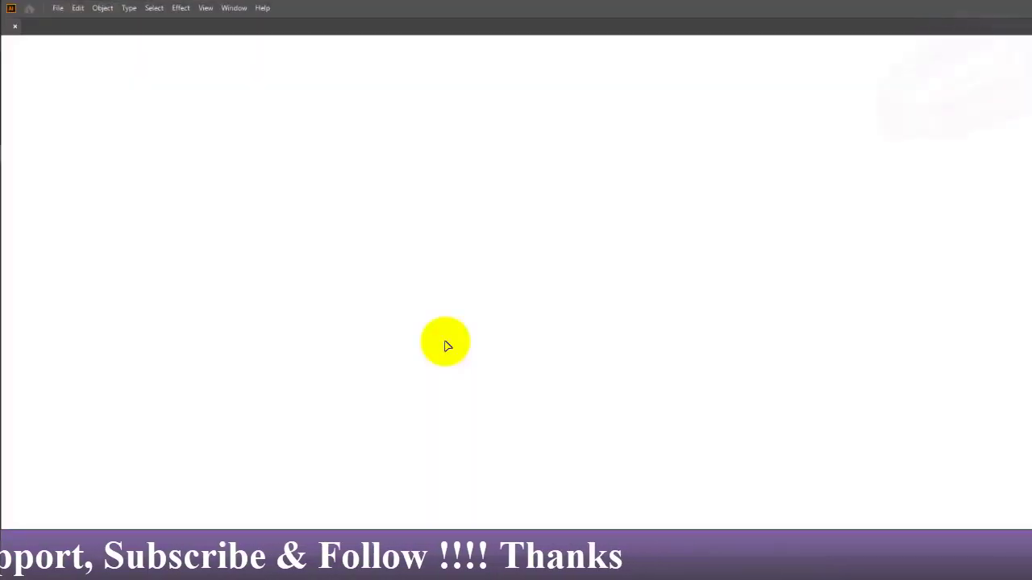
- Recolour the rectangle magenta and drag its corner radius to maximum for a pill shape
click(444, 343)
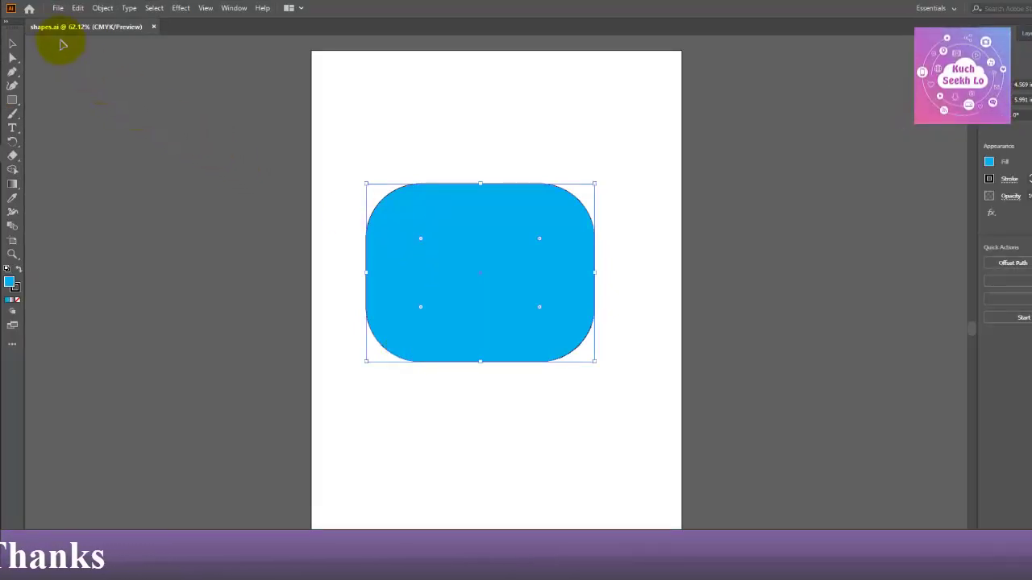
click(57, 8)
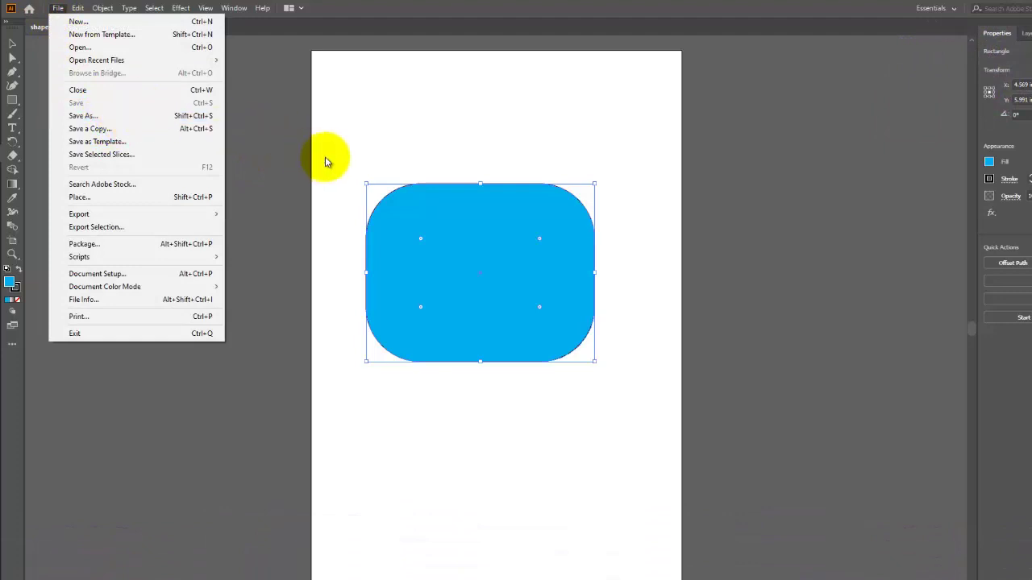
click(450, 161)
click(458, 218)
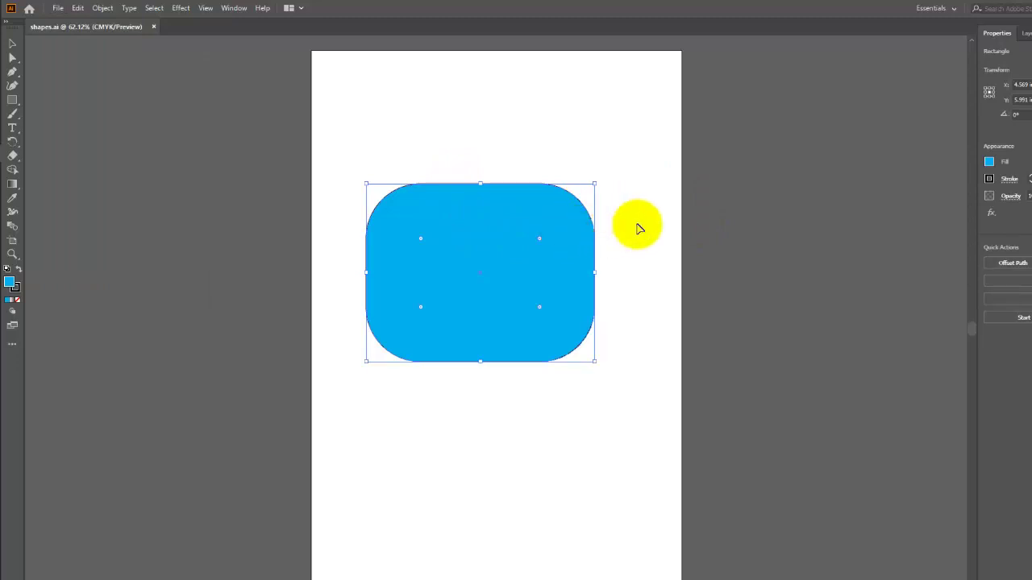
click(989, 164)
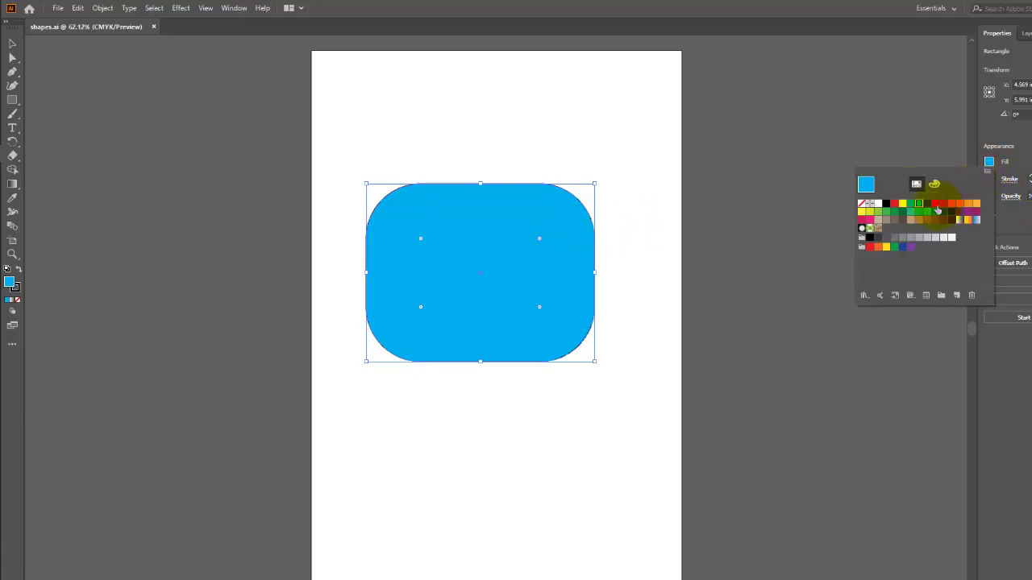
click(933, 208)
click(464, 260)
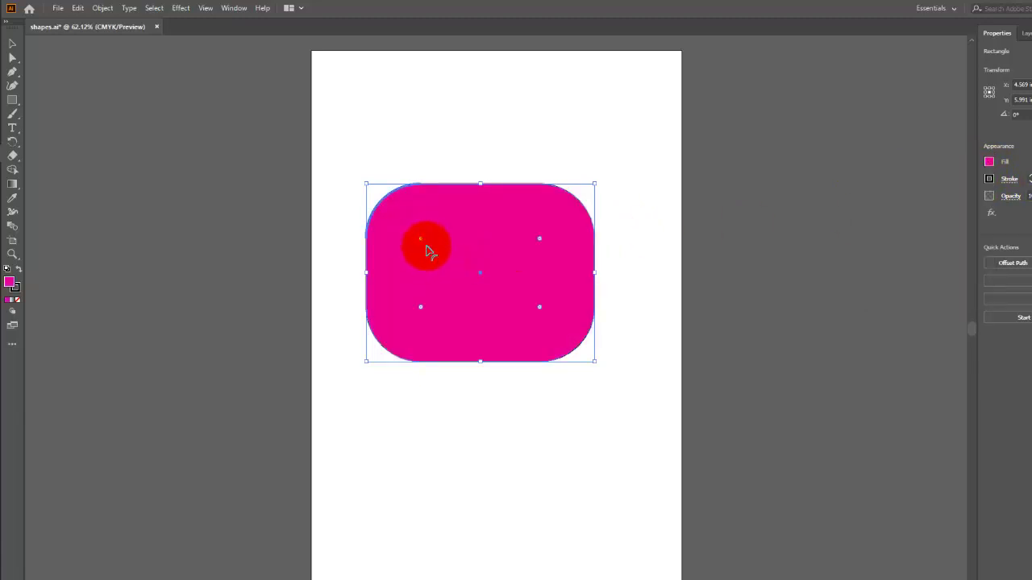
mouse_move(427, 247)
mouse_down()
mouse_move(502, 339)
mouse_move(504, 321)
mouse_up()
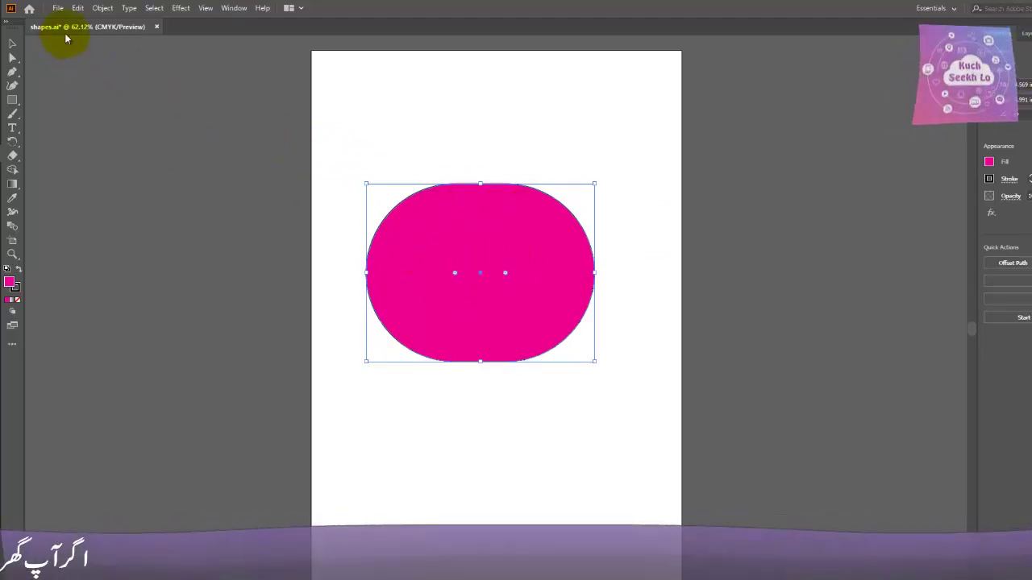
click(58, 8)
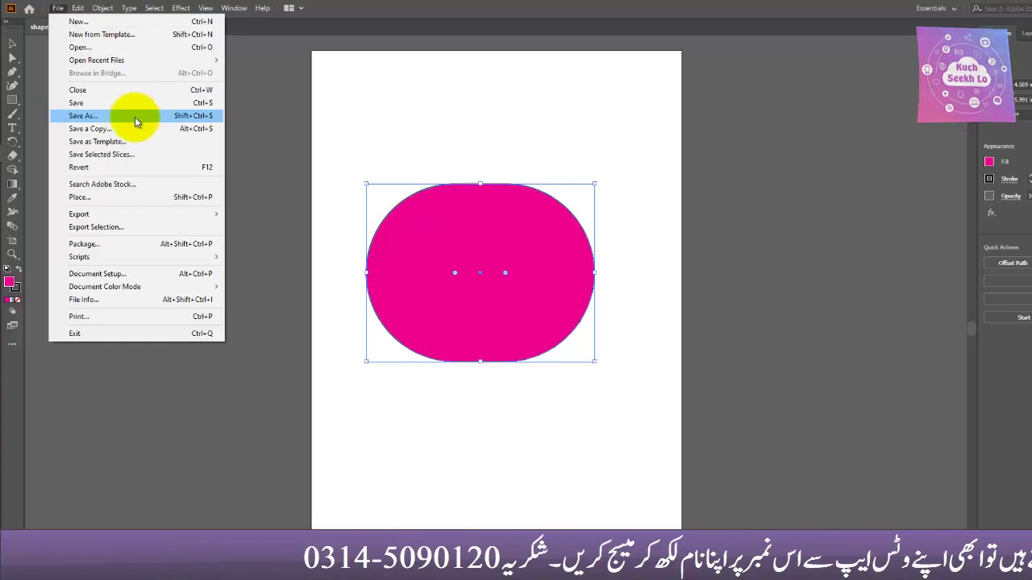
- Save the drawing as task 1 on the Desktop with default Illustrator options
click(134, 117)
text(task 1)
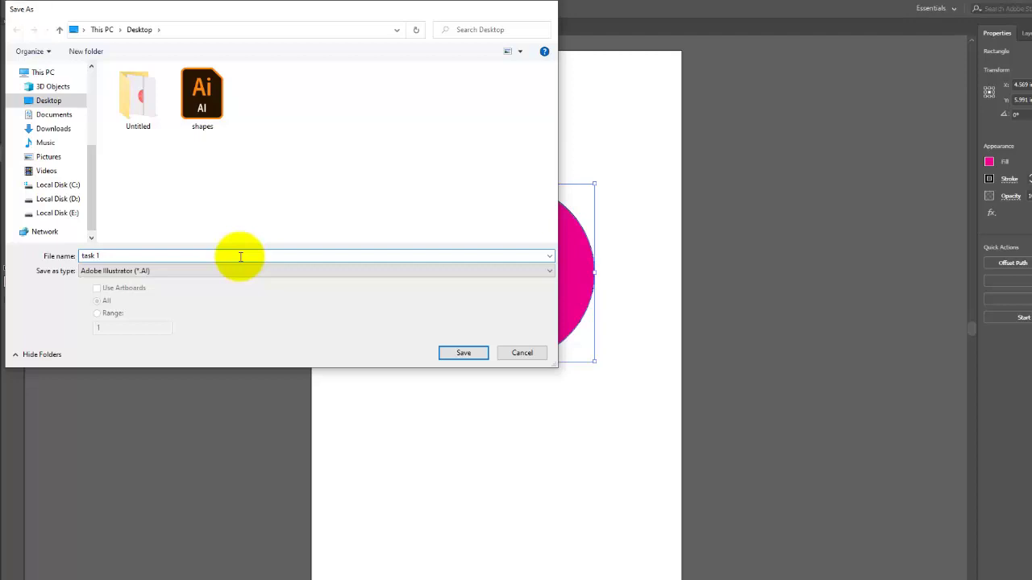
key(Return)
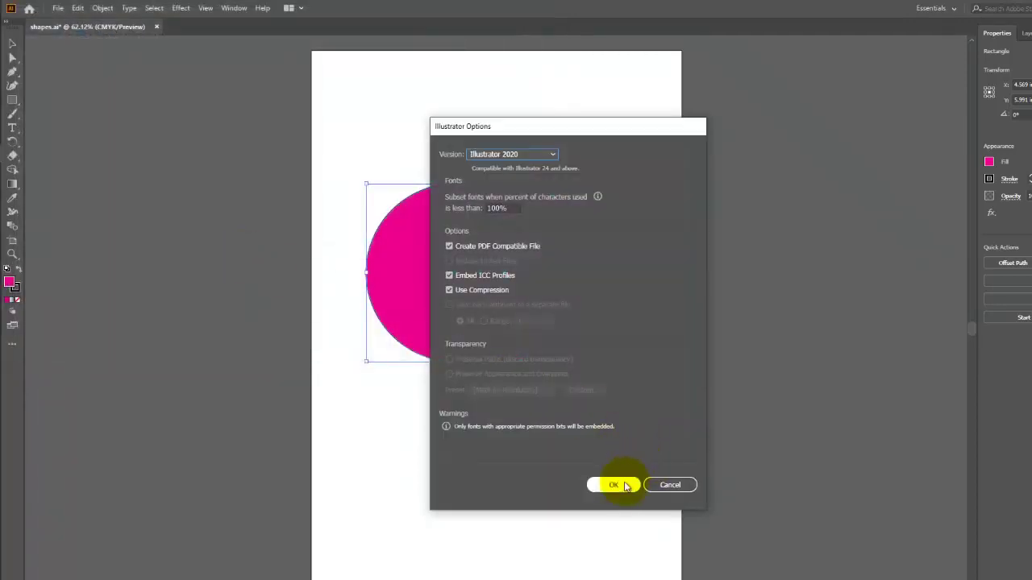
click(624, 486)
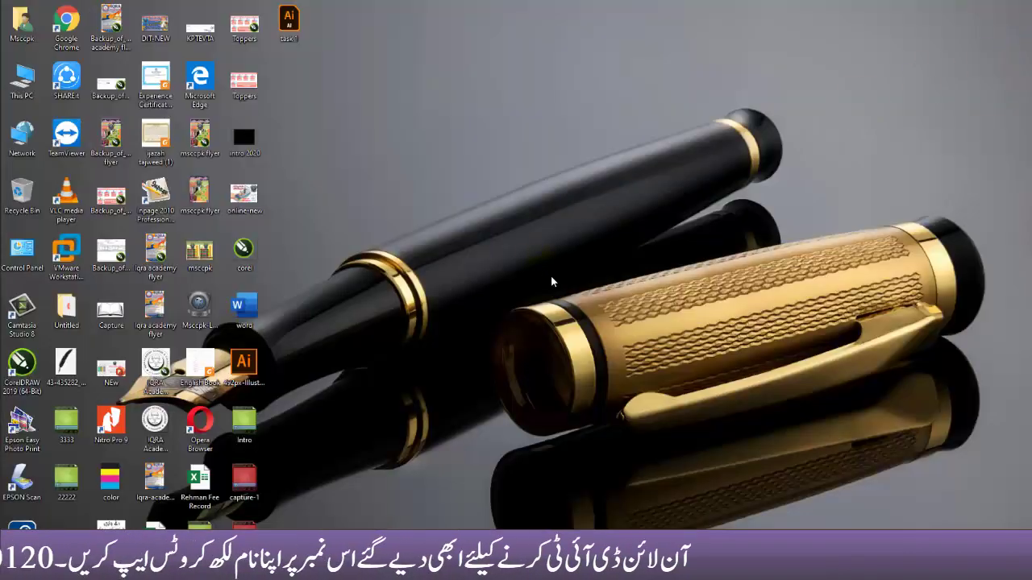
- Reopen task 1.ai from the desktop so it loads in Illustrator
click(289, 20)
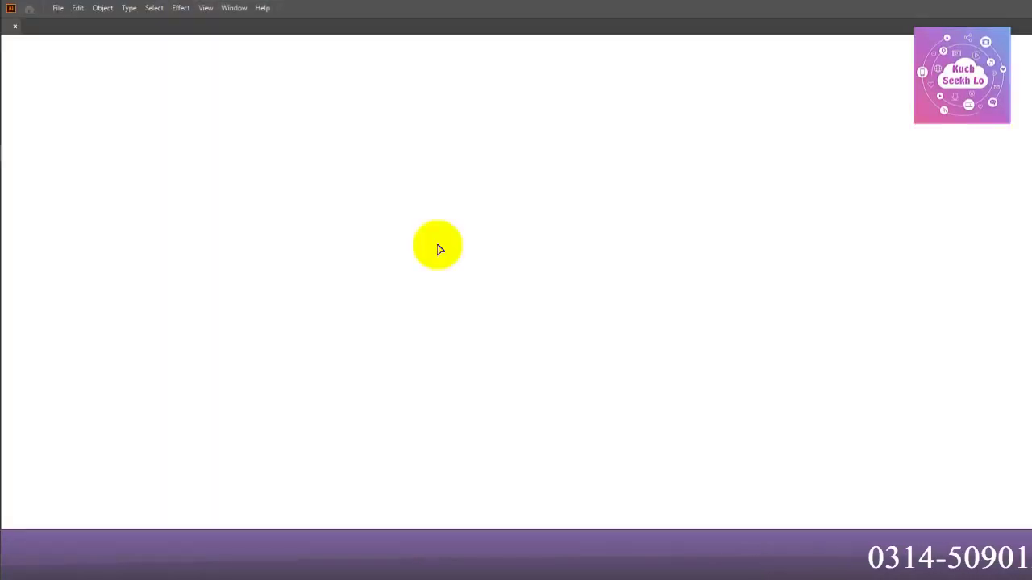
click(440, 250)
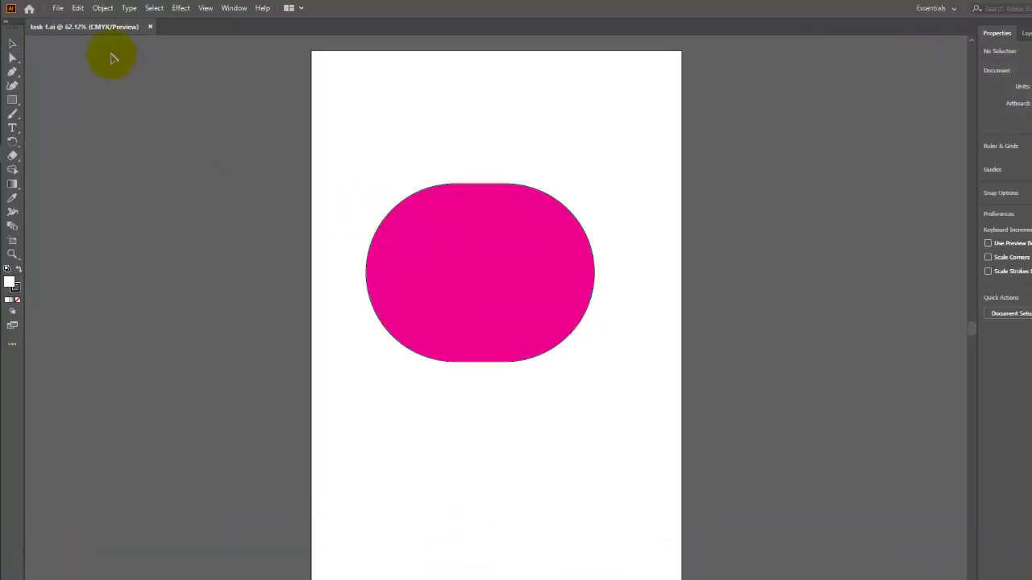
click(62, 9)
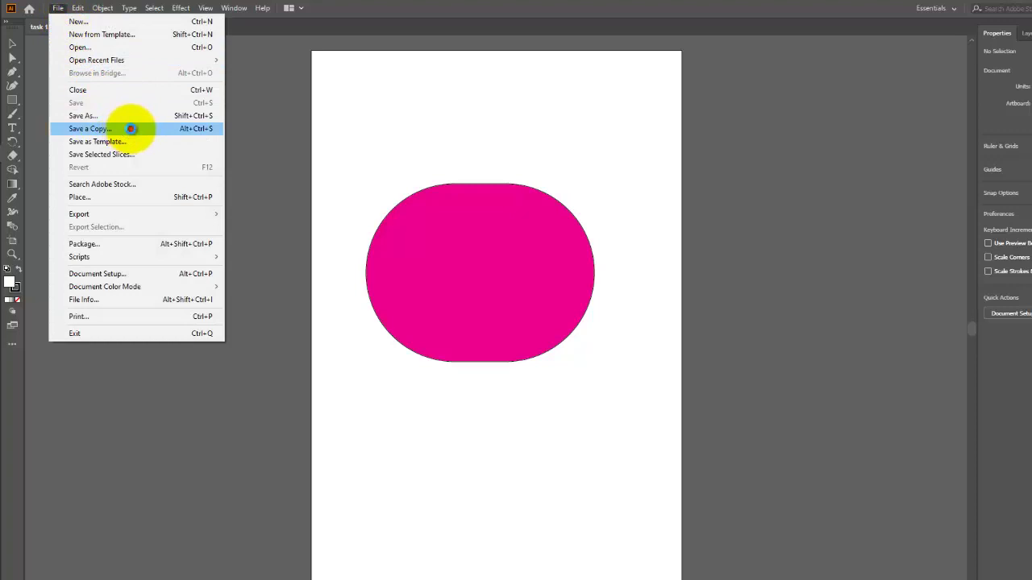
click(130, 129)
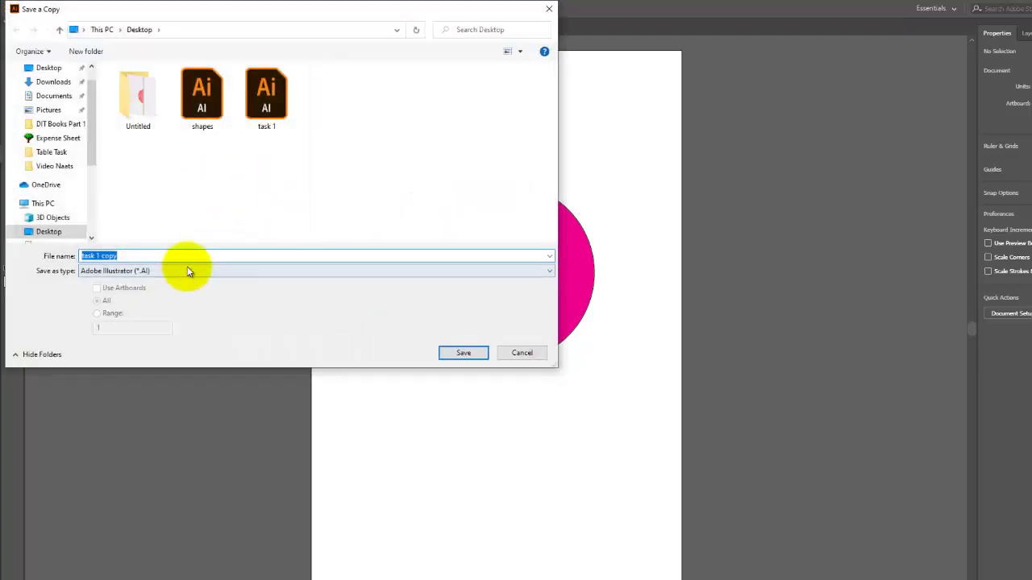
click(520, 353)
click(59, 8)
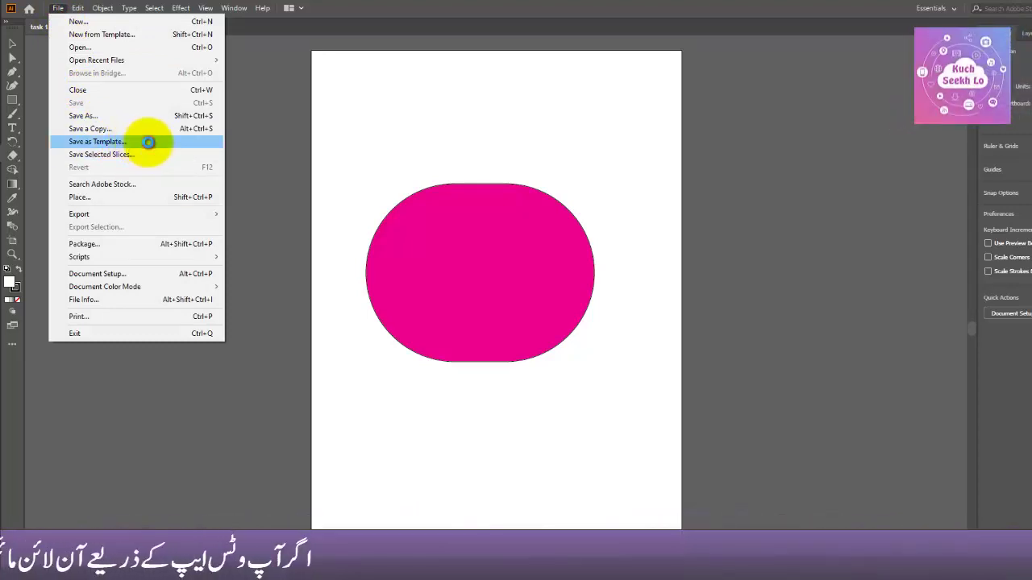
click(148, 142)
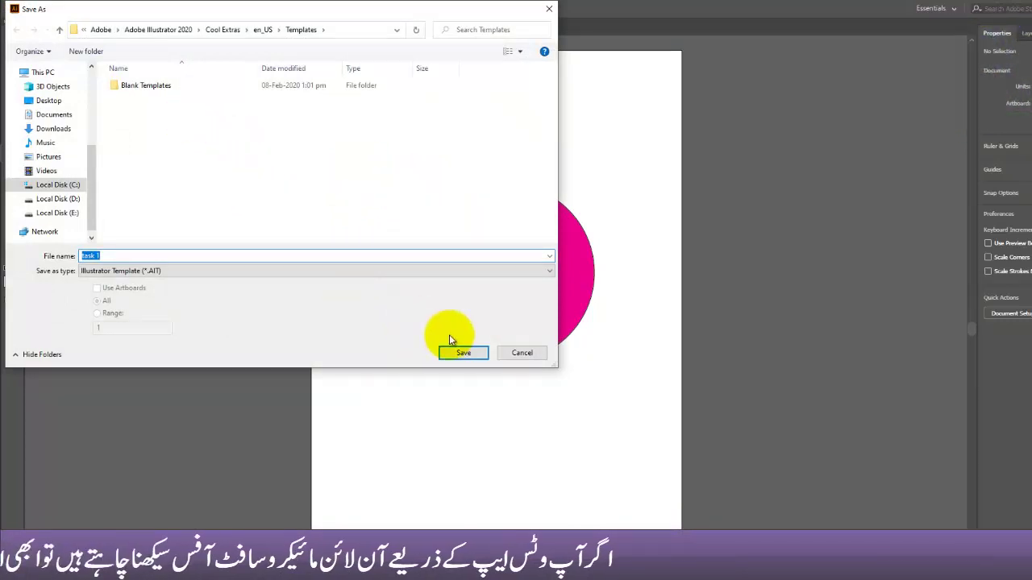
click(520, 352)
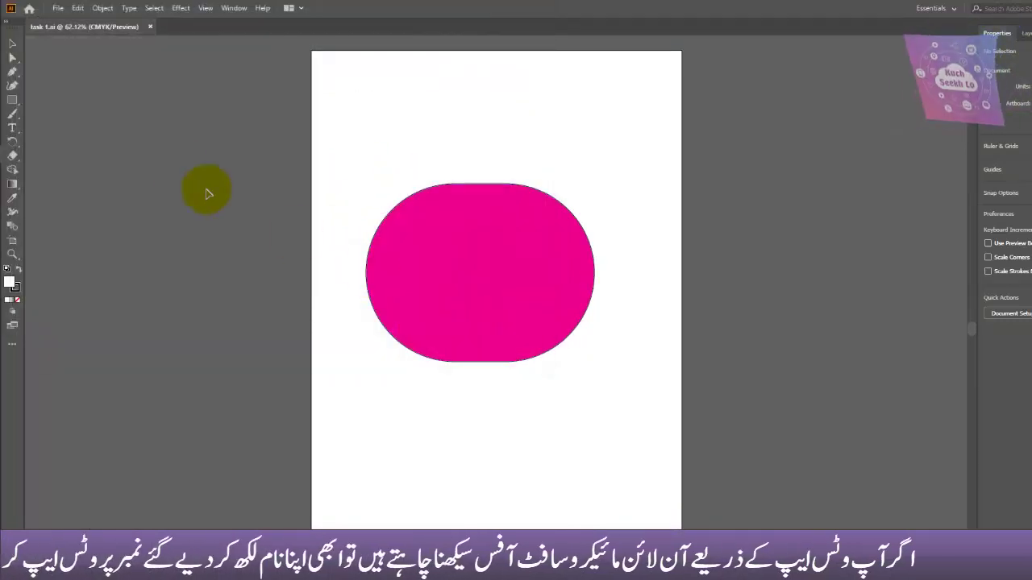
click(58, 9)
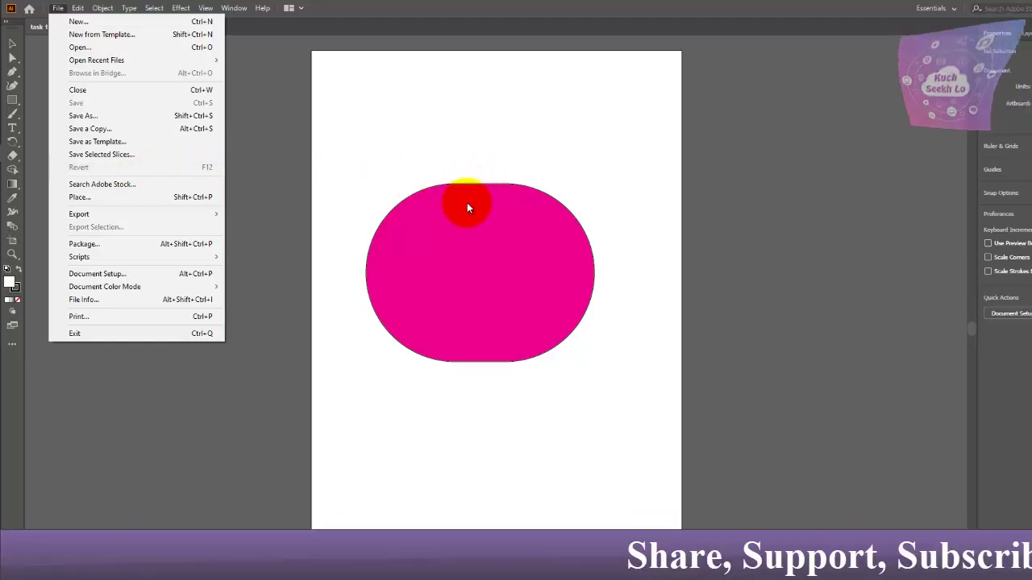
- Reduce the pill shape's corner rounding to slight curves
click(472, 239)
click(472, 239)
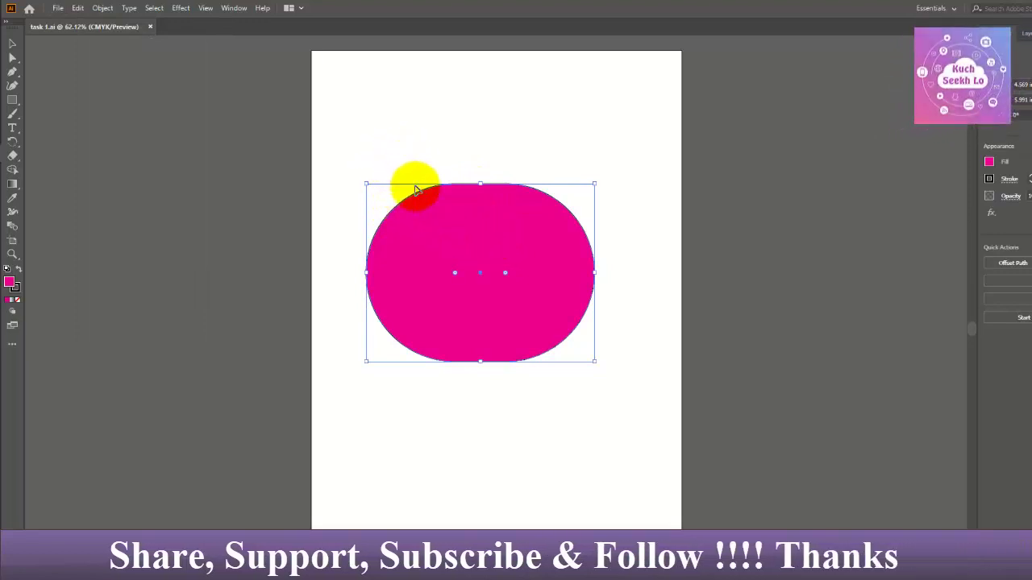
click(453, 239)
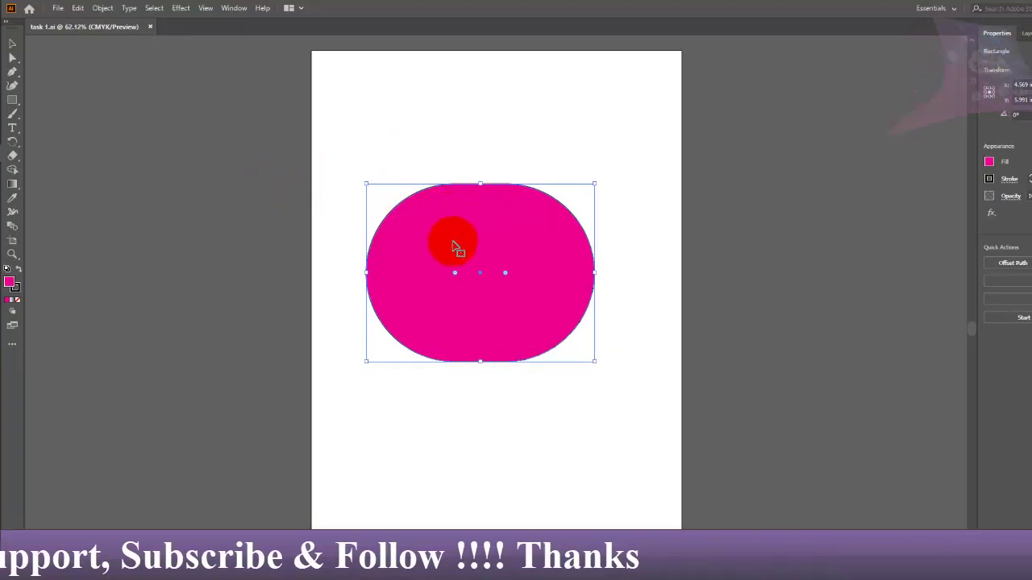
drag(455, 278, 375, 207)
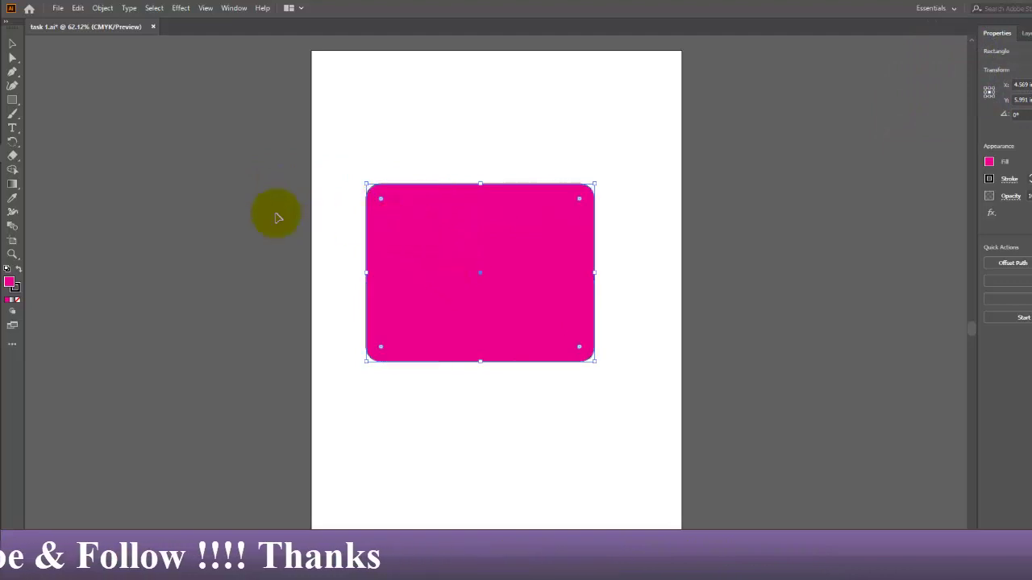
- Draw three overlapping rectangles over the shape, undoing a fourth wide one
click(12, 100)
drag(401, 137, 521, 326)
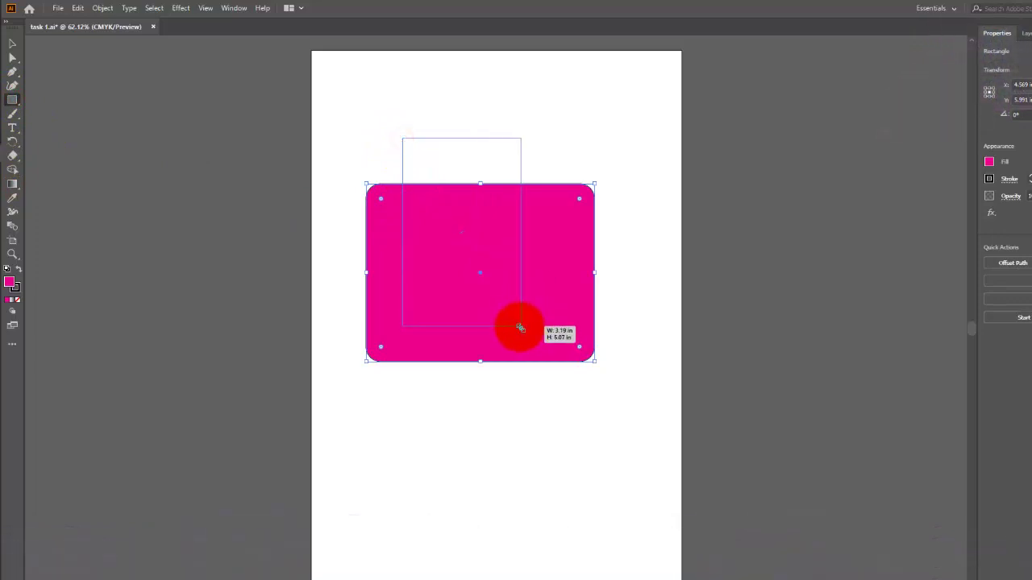
drag(454, 232, 563, 411)
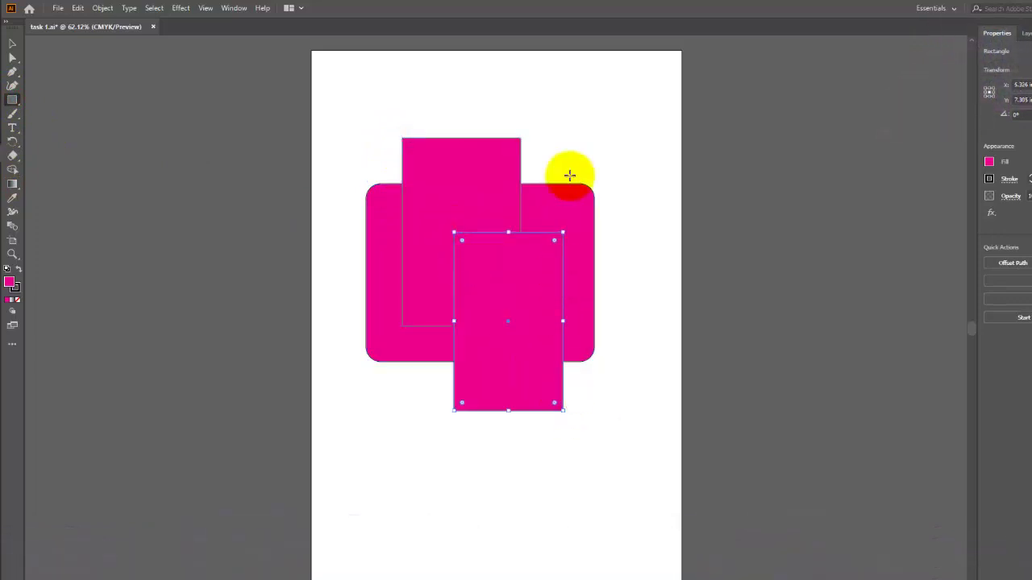
drag(538, 126, 615, 304)
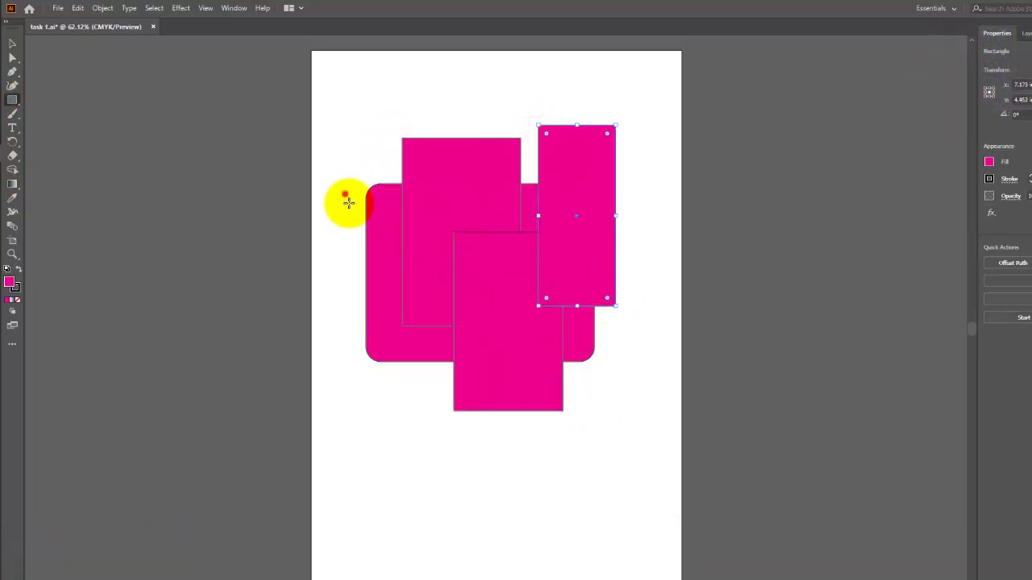
drag(345, 195, 638, 286)
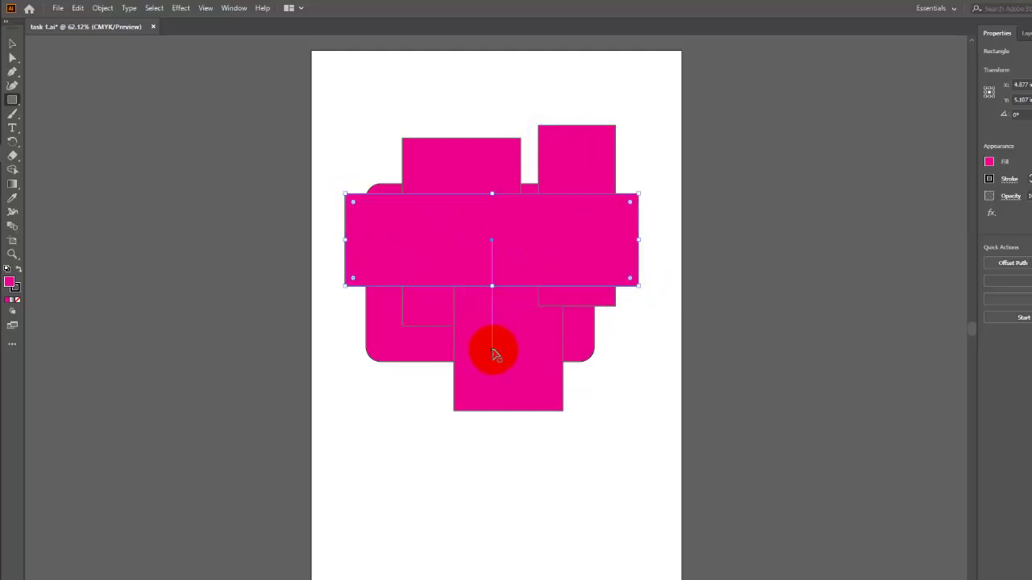
key(ctrl+z)
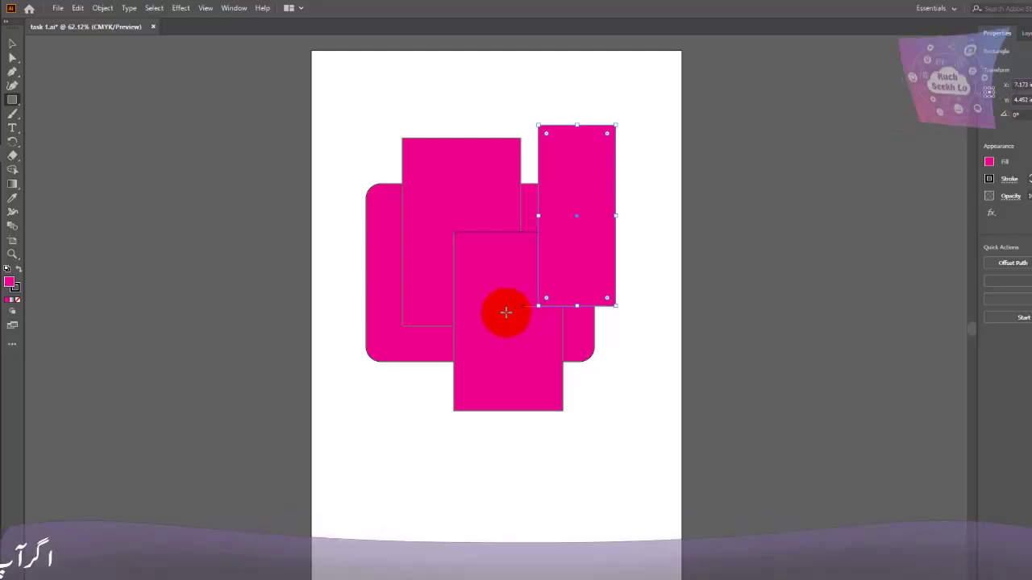
- Revert task 1.ai to its saved version, discarding the three added rectangles
click(61, 11)
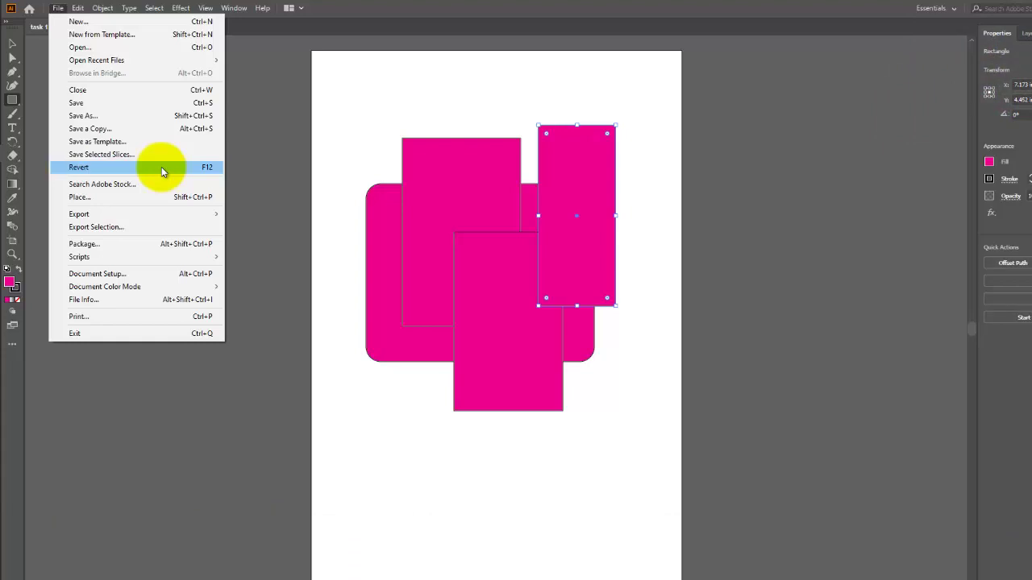
click(161, 168)
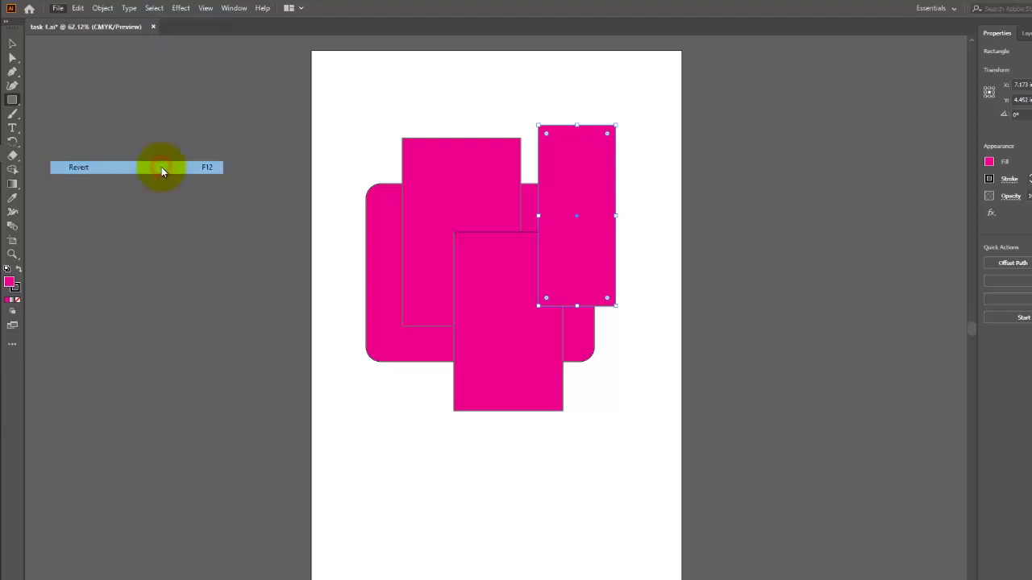
click(613, 337)
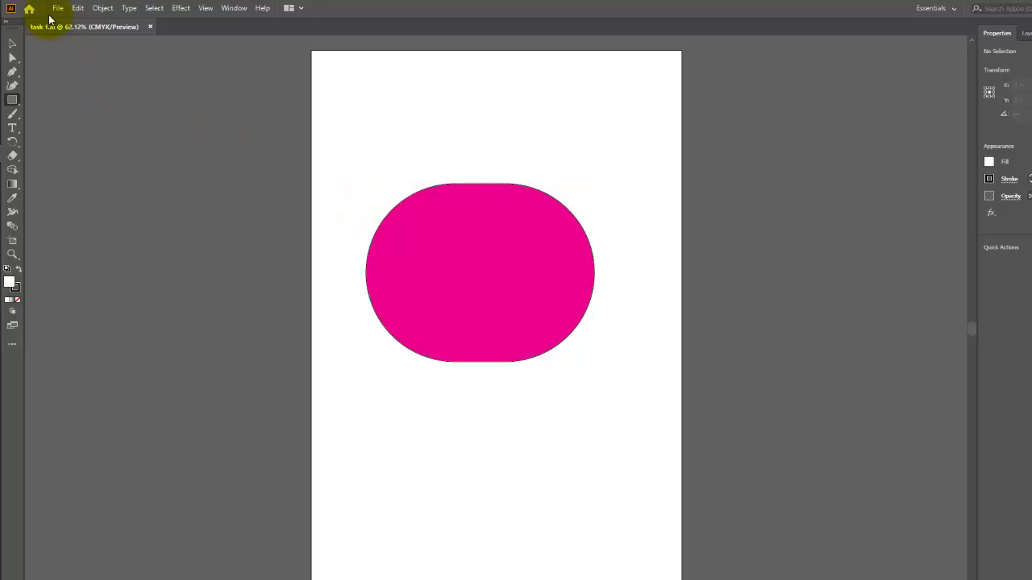
click(58, 10)
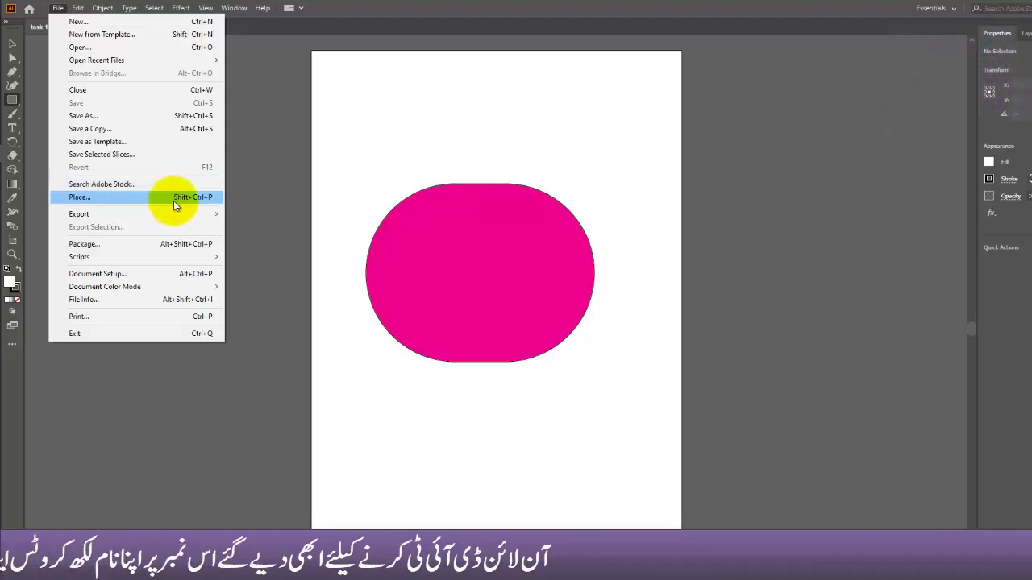
- Place the feather clipart and scale it down below the magenta shape
click(173, 201)
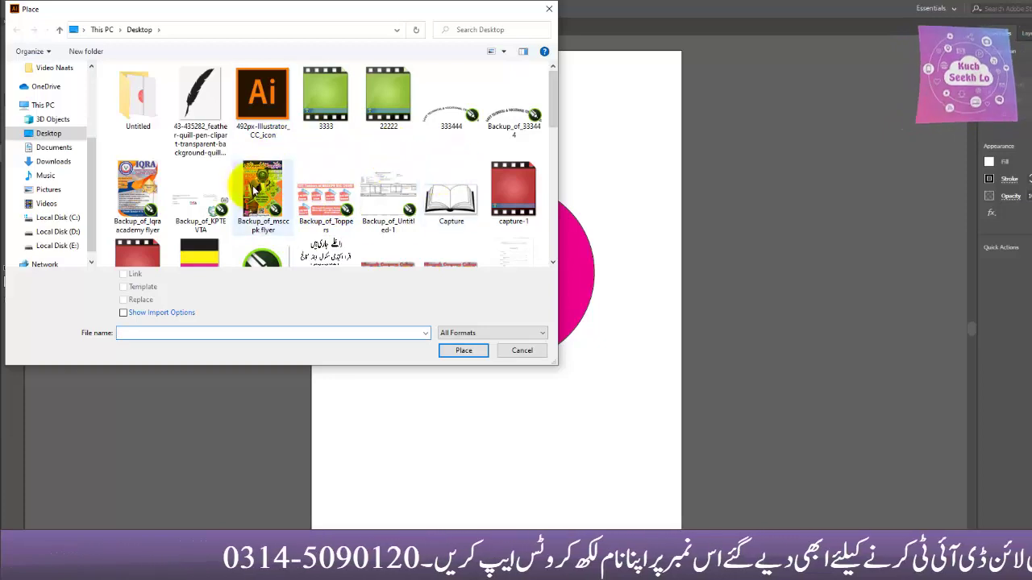
click(199, 108)
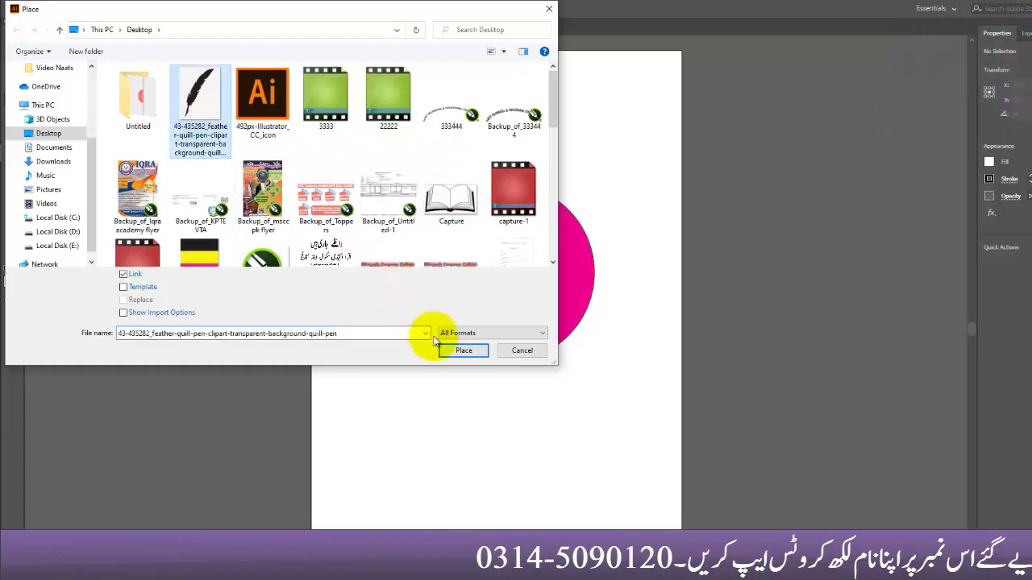
click(462, 350)
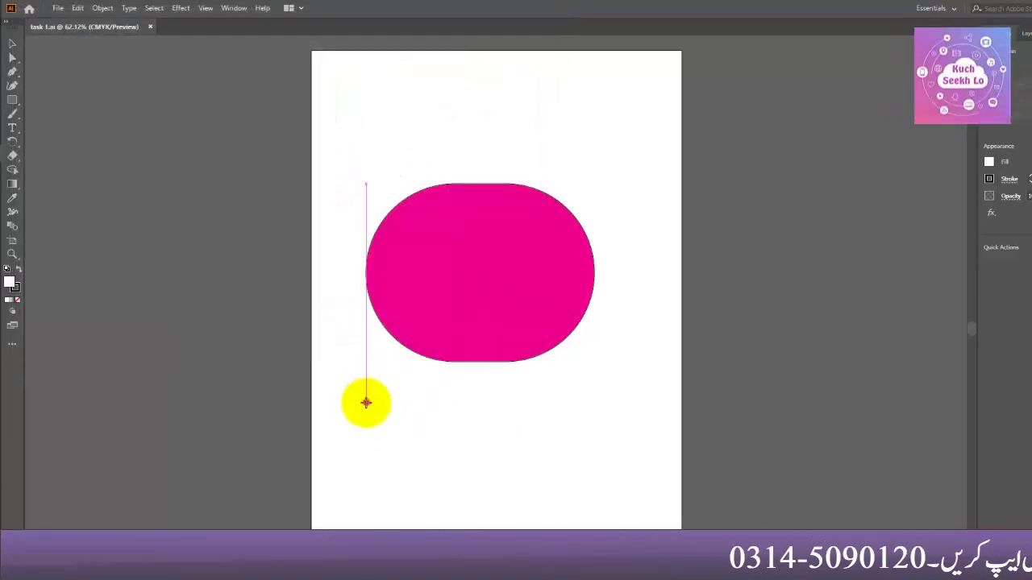
click(367, 403)
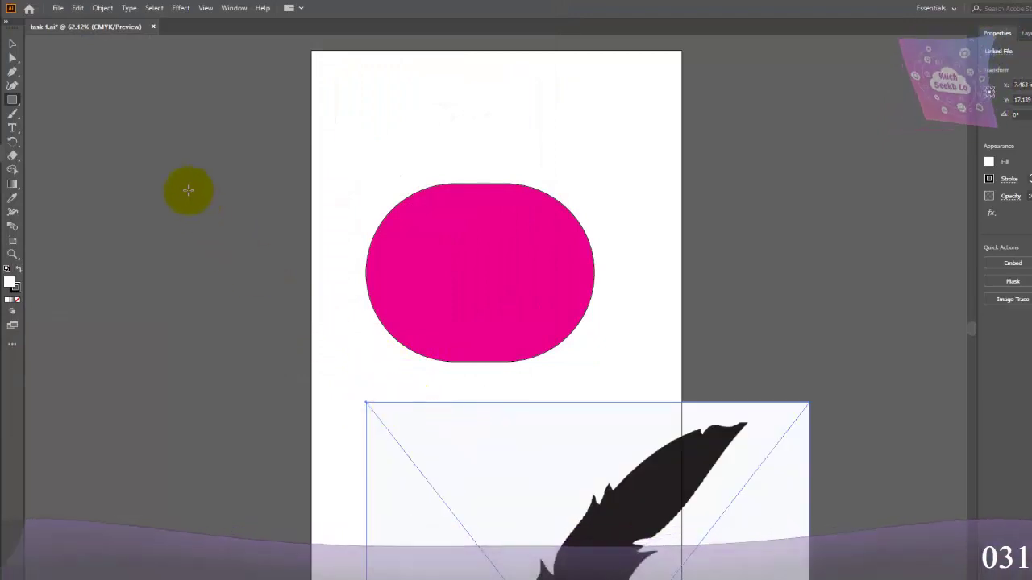
drag(467, 479, 382, 186)
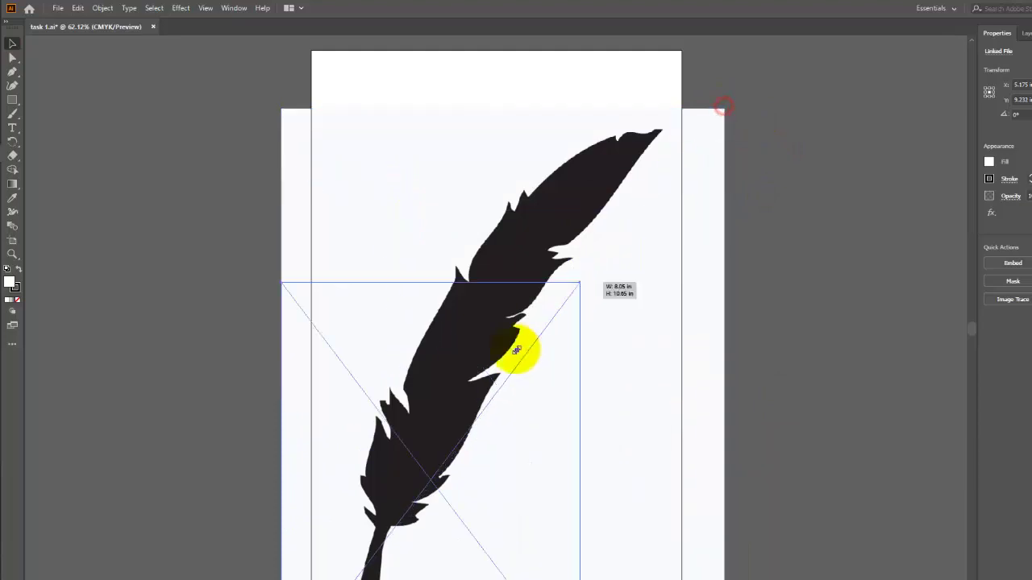
drag(715, 120, 395, 505)
mouse_move(352, 544)
mouse_down()
mouse_move(503, 77)
mouse_move(495, 438)
mouse_up()
double_click(499, 445)
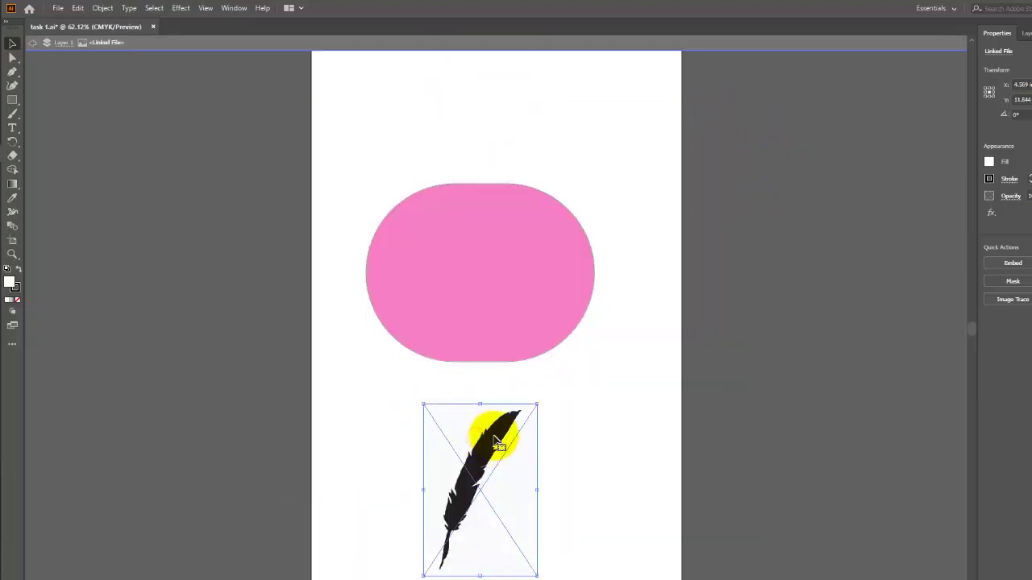
- Delete the placed feather image from the artboard
key(Escape)
click(636, 419)
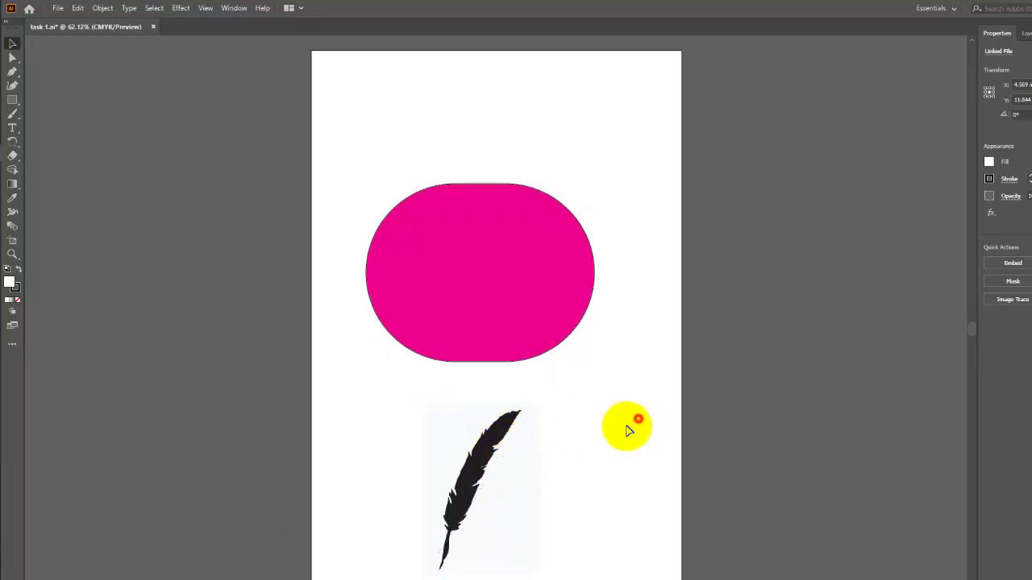
click(496, 440)
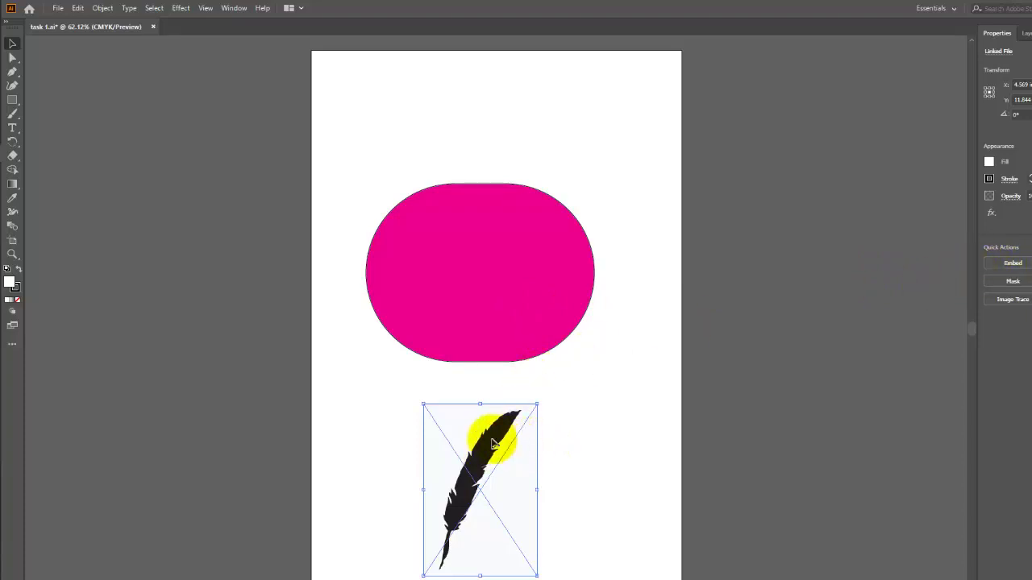
key(Delete)
click(58, 8)
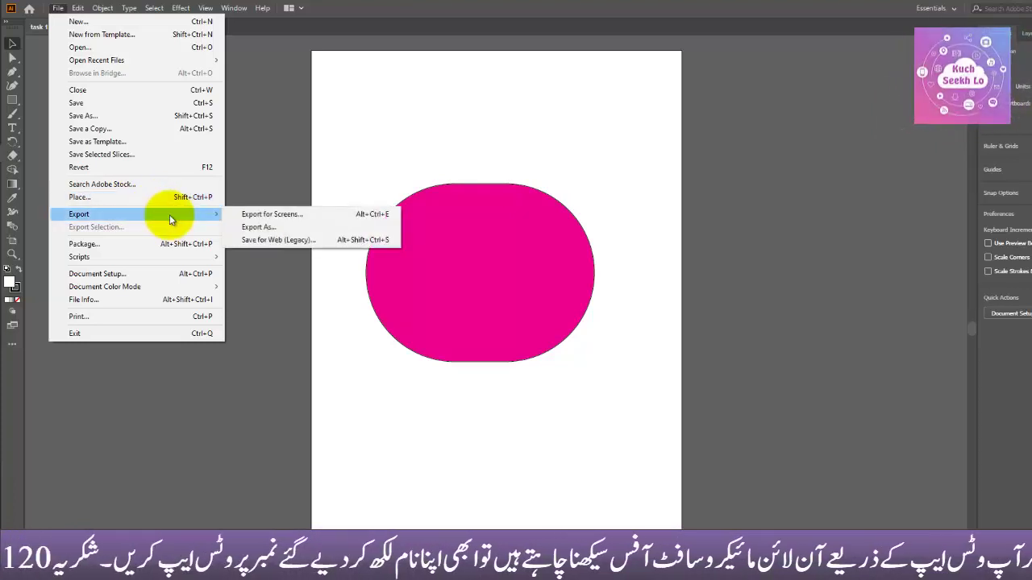
mouse_move(79, 213)
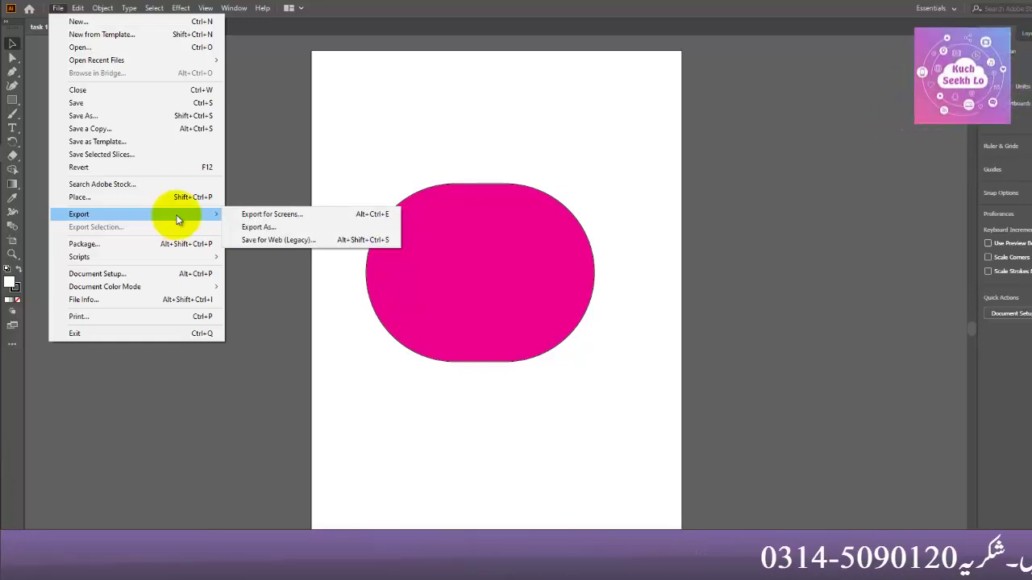
- Review Export for Screens (PNG, 1x, Artboard 1) and its format and sub-folder options, then cancel without exporting
click(311, 217)
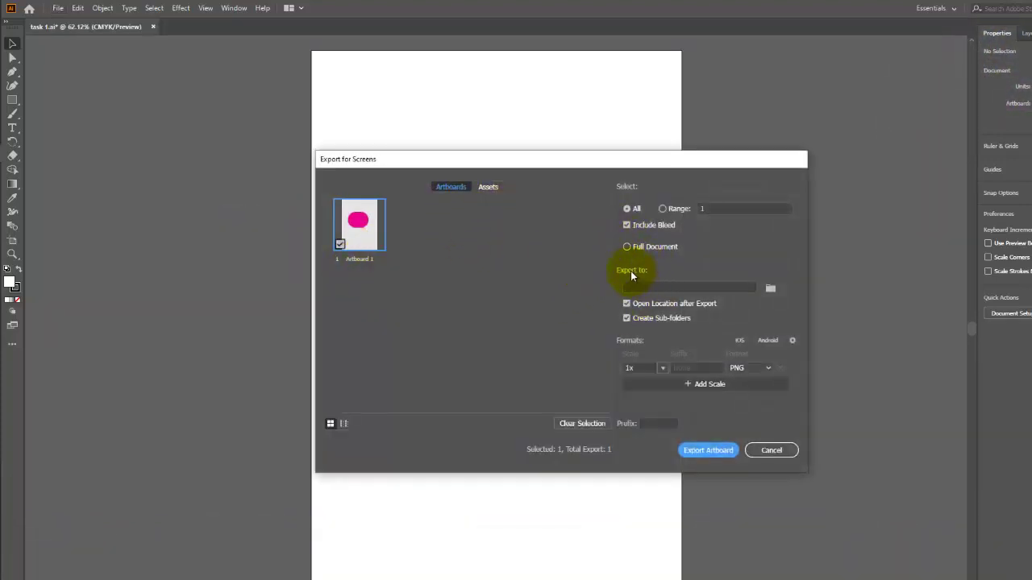
click(755, 369)
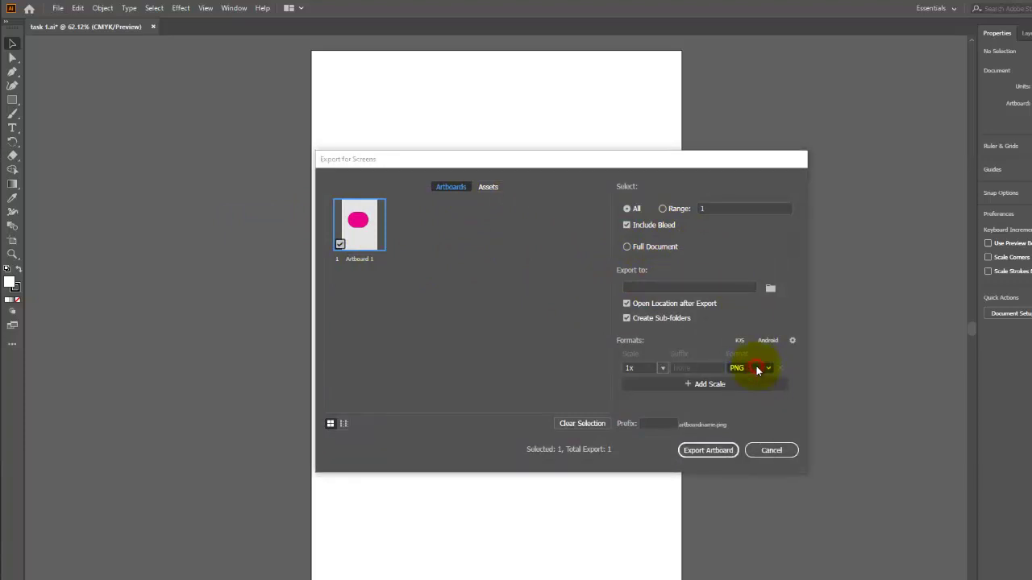
click(685, 322)
click(682, 320)
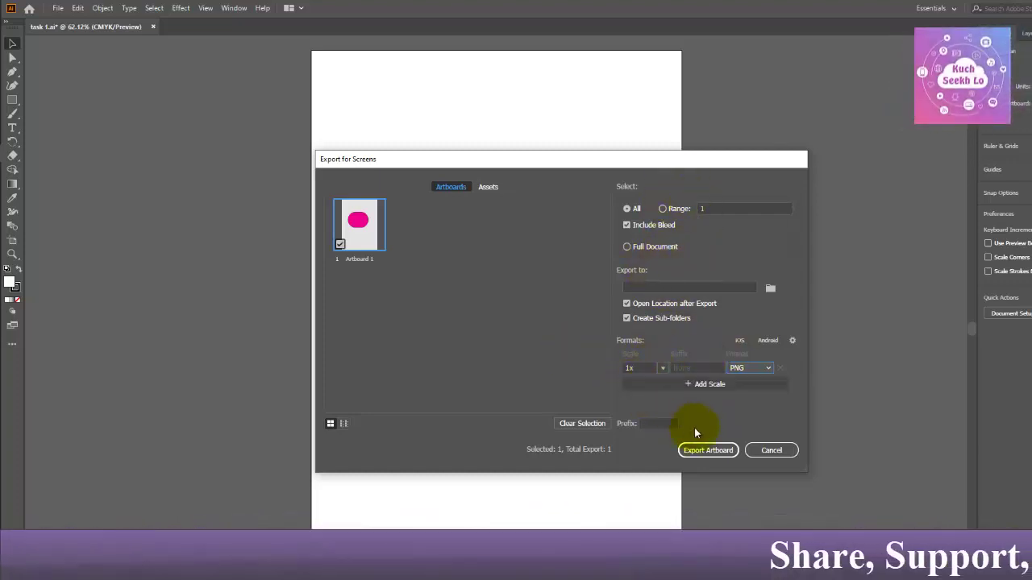
click(771, 451)
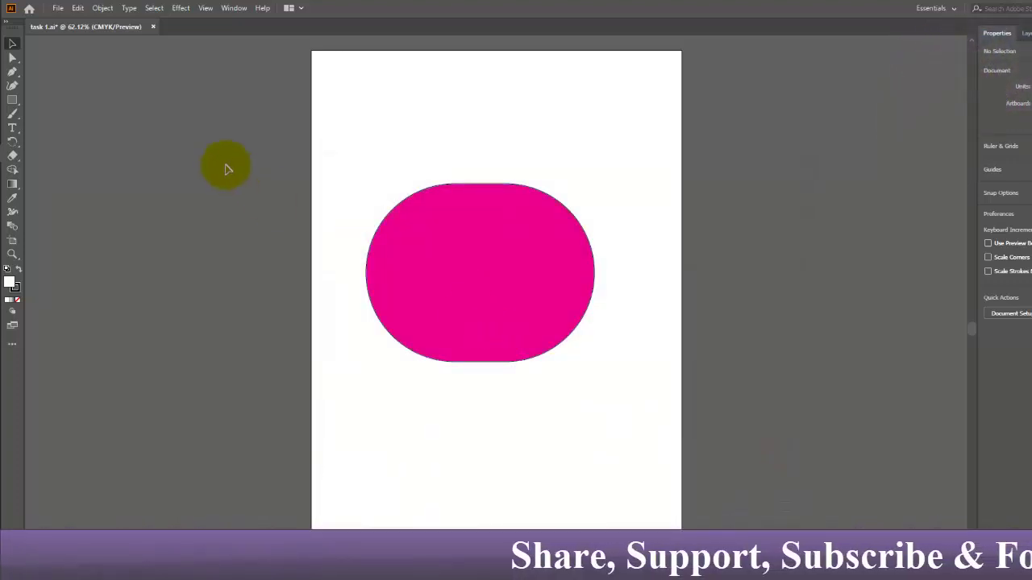
- Export the artwork as PNG named 'task 1' to the Desktop at Screen (72 ppi) with transparent background
click(54, 8)
mouse_move(79, 213)
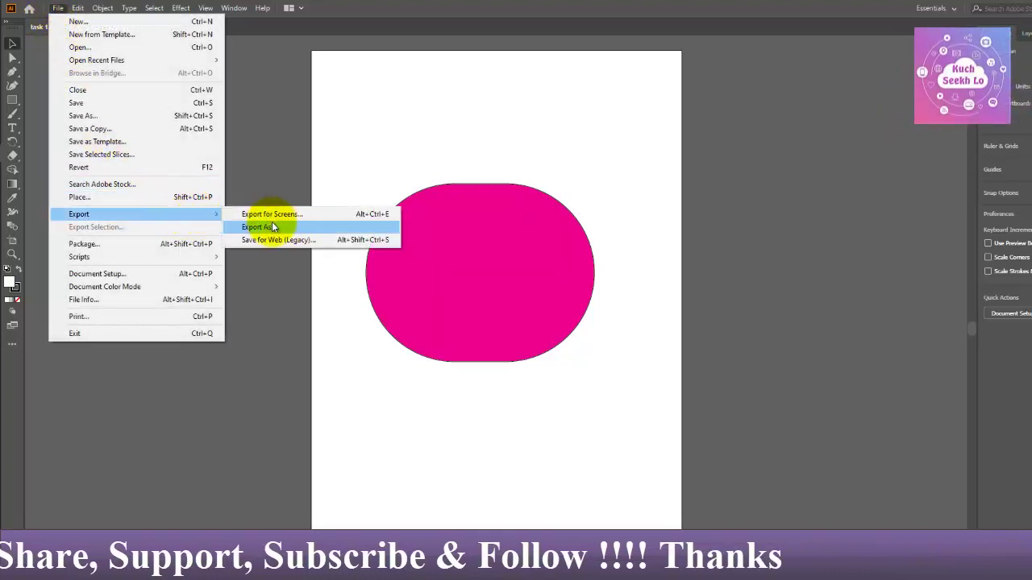
click(289, 227)
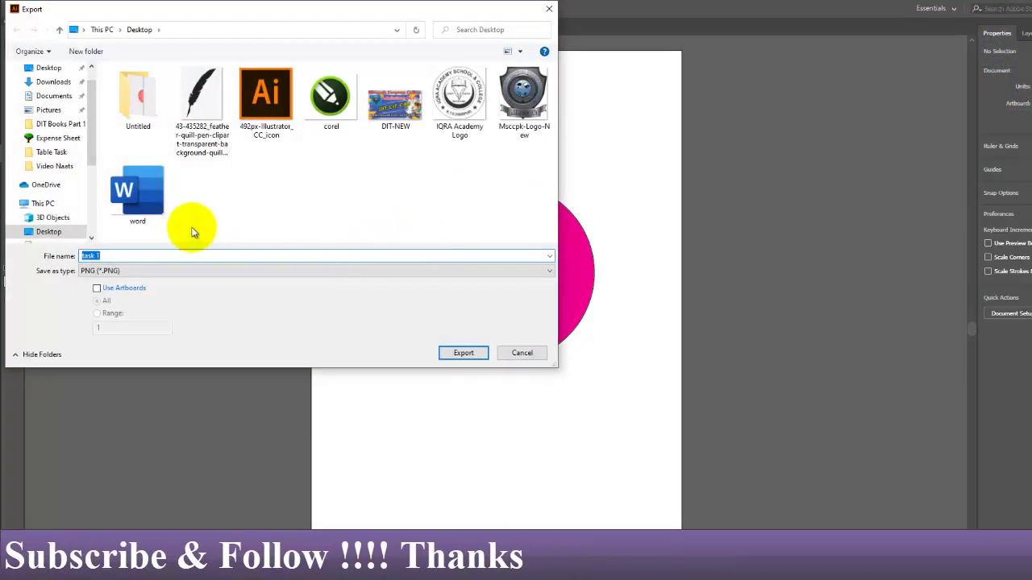
click(171, 271)
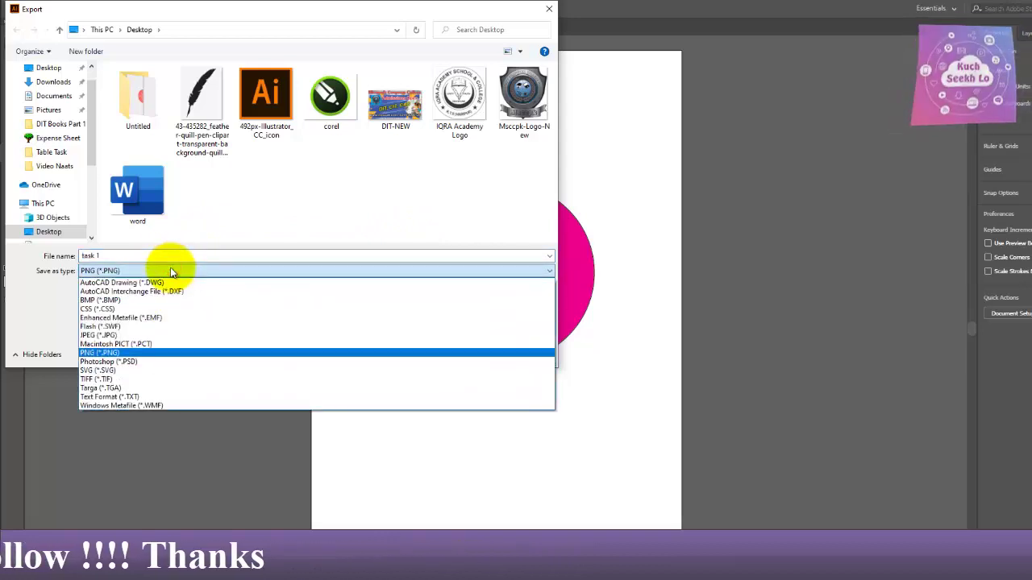
click(171, 270)
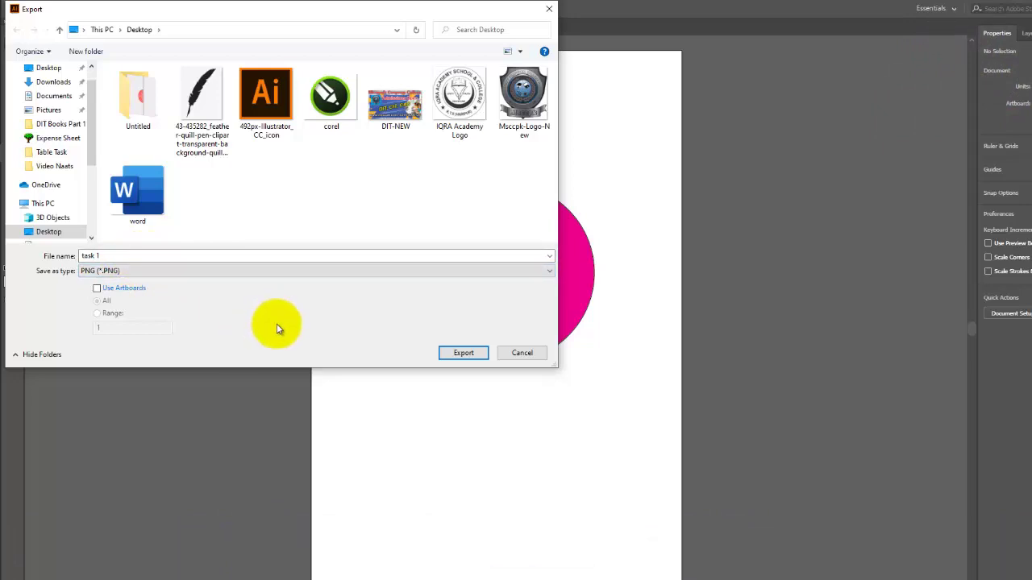
click(449, 360)
click(577, 498)
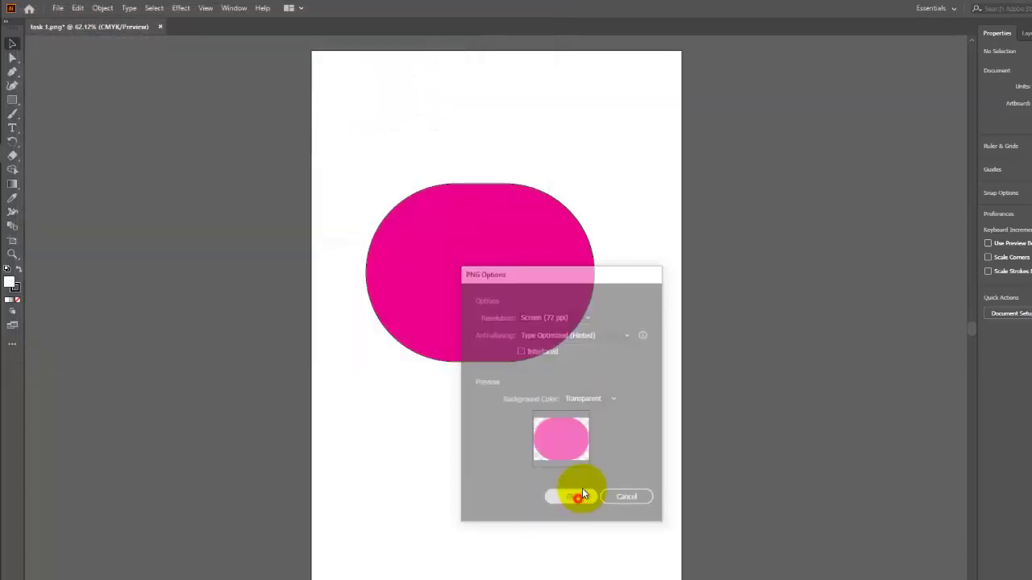
key(super+d)
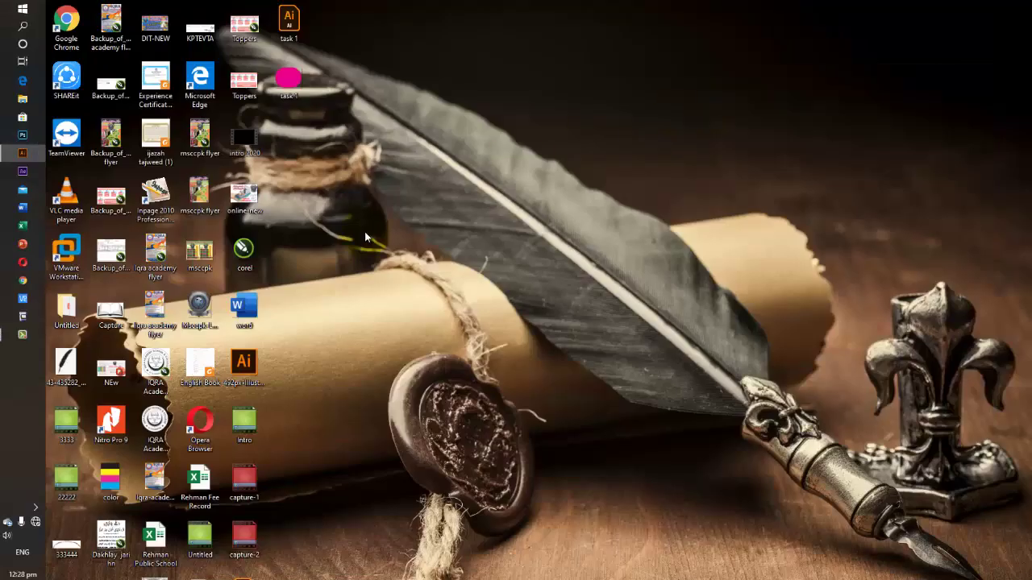
double_click(290, 84)
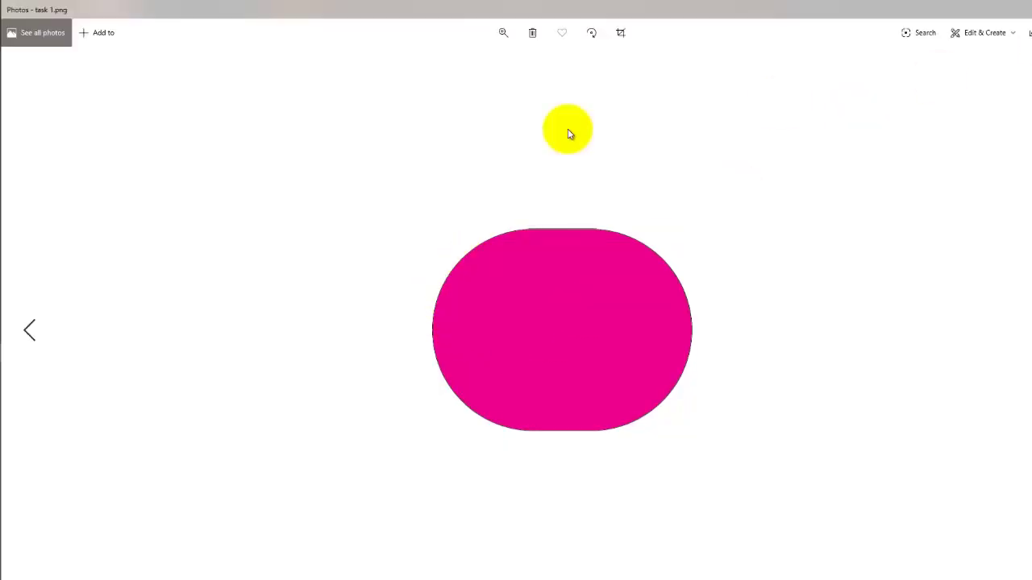
key(alt+F4)
click(286, 95)
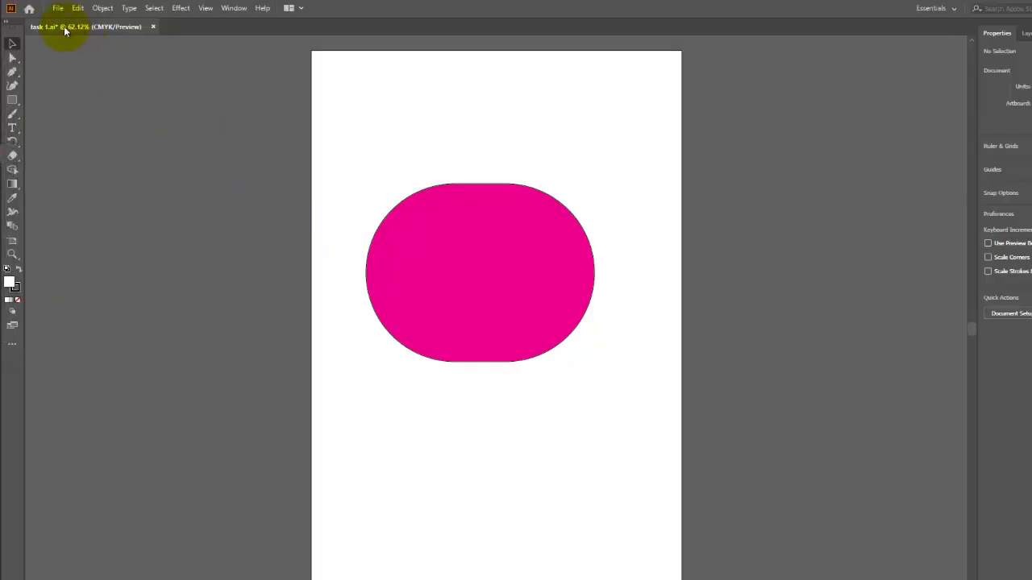
click(58, 9)
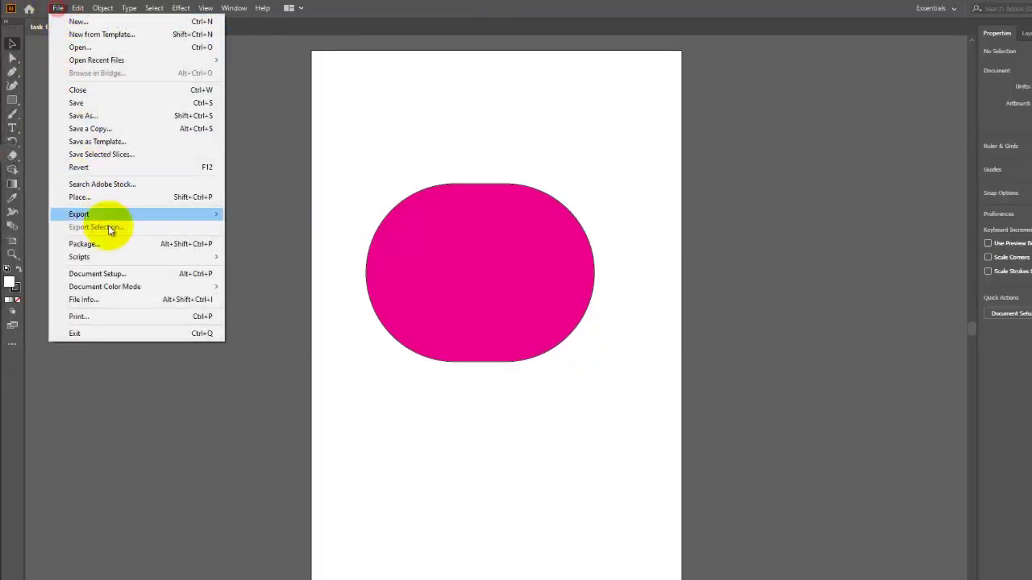
mouse_move(79, 213)
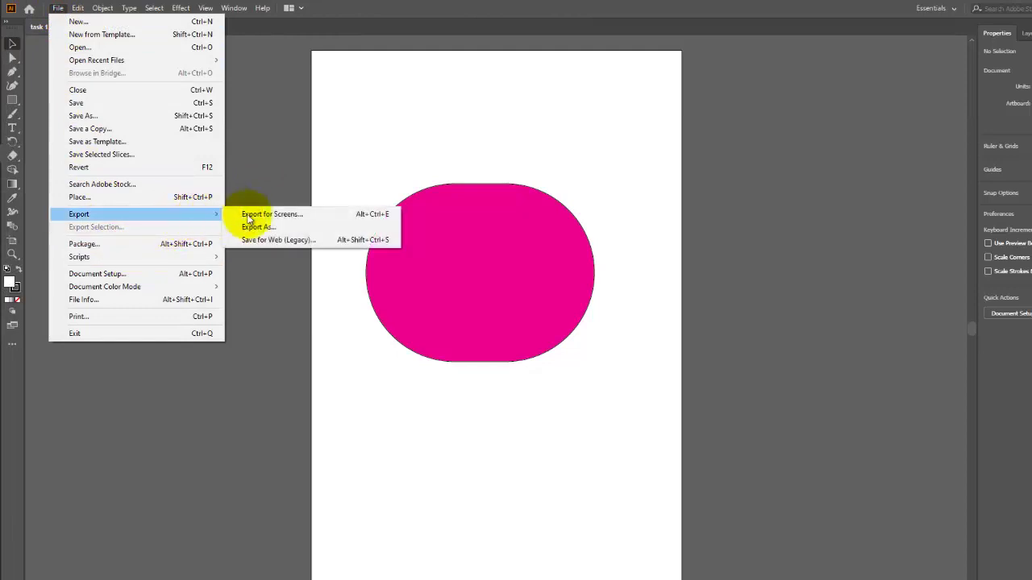
- Preview the shape in Save for Web (Legacy) as GIF at 720 × 1080 px and check its format choices
click(335, 240)
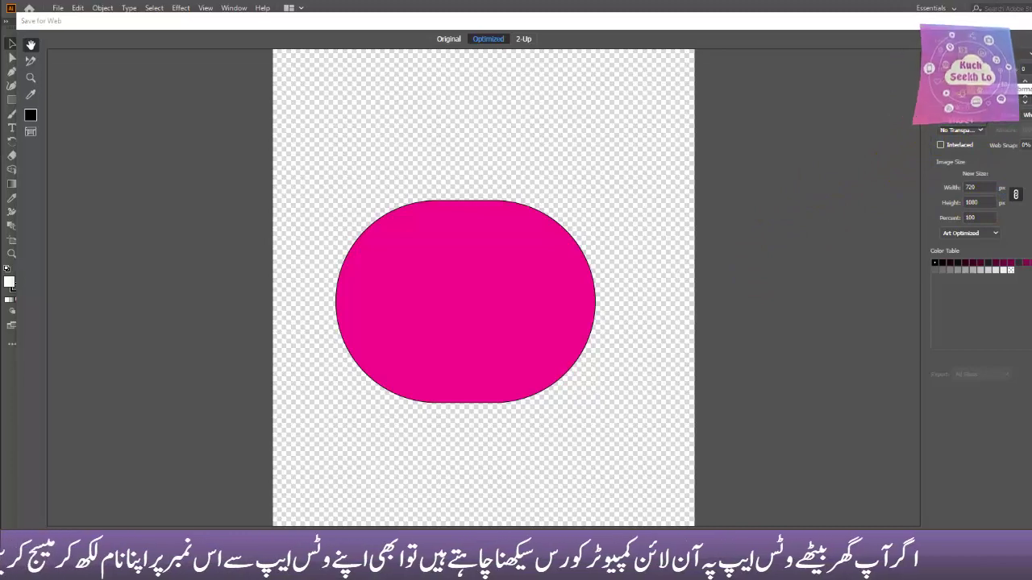
click(967, 71)
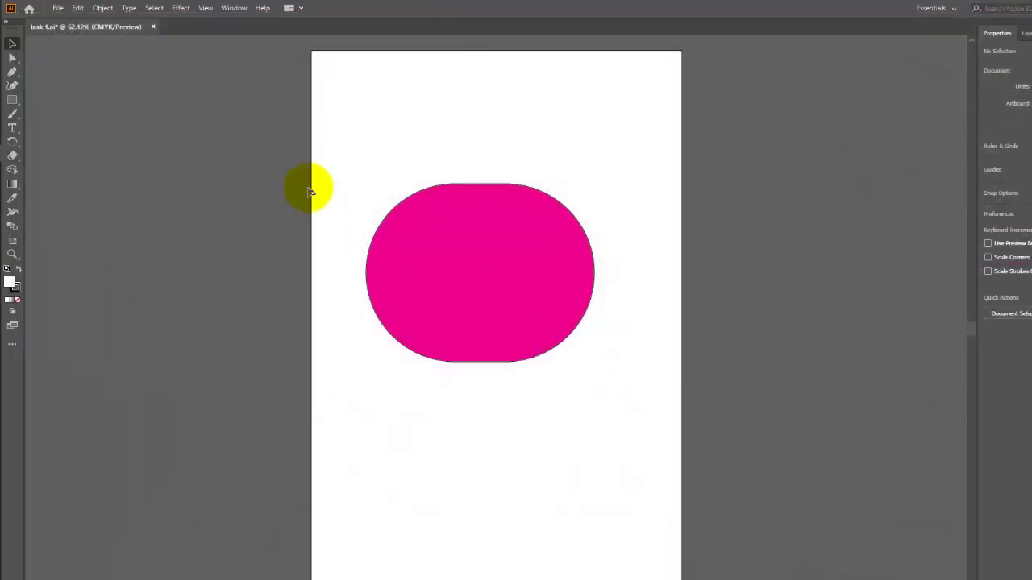
- Select the pink rounded shape and export the selection, adding it as Asset 1 (PNG, 1x), then close the export windows
click(58, 8)
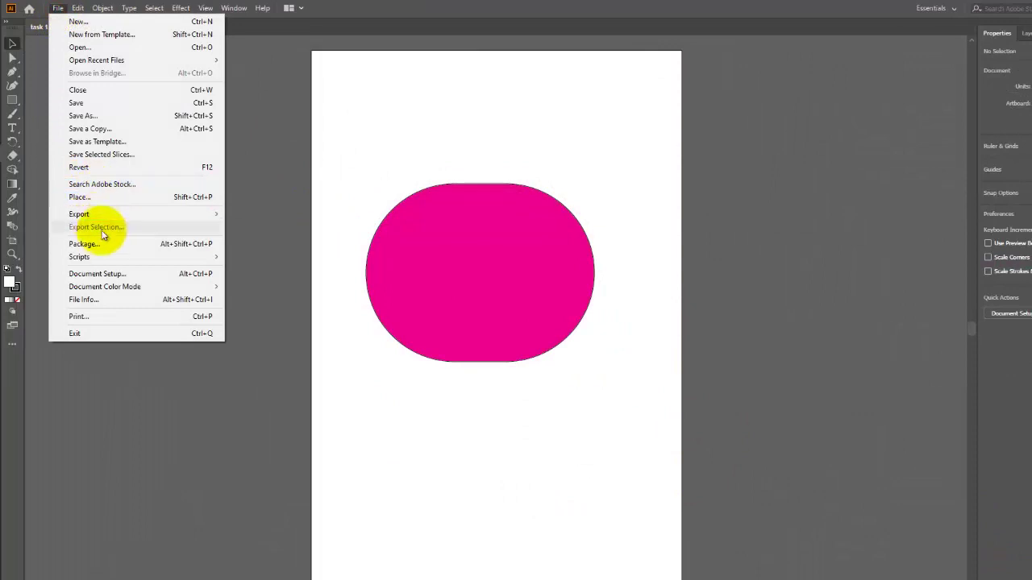
click(411, 279)
click(78, 9)
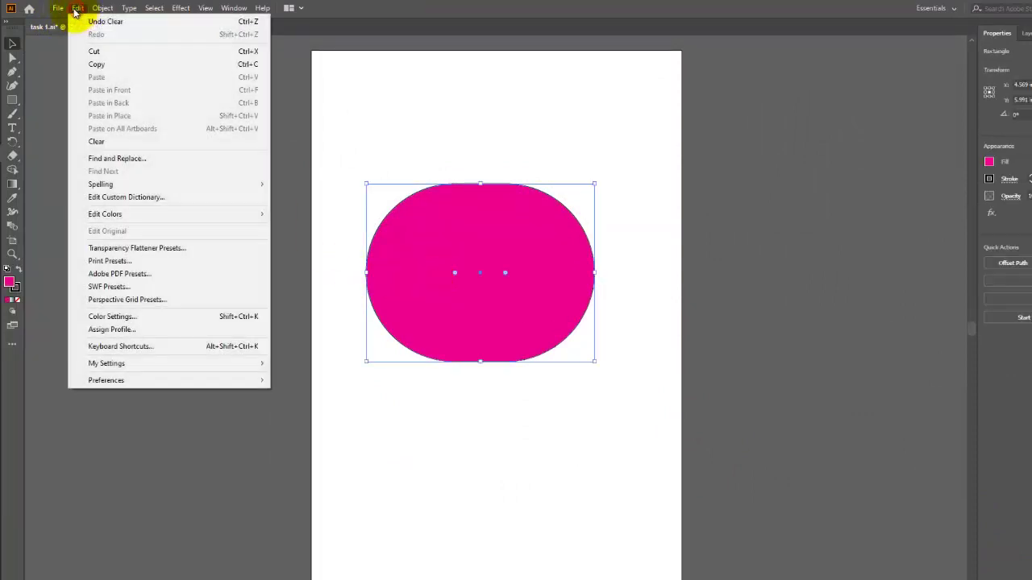
click(131, 228)
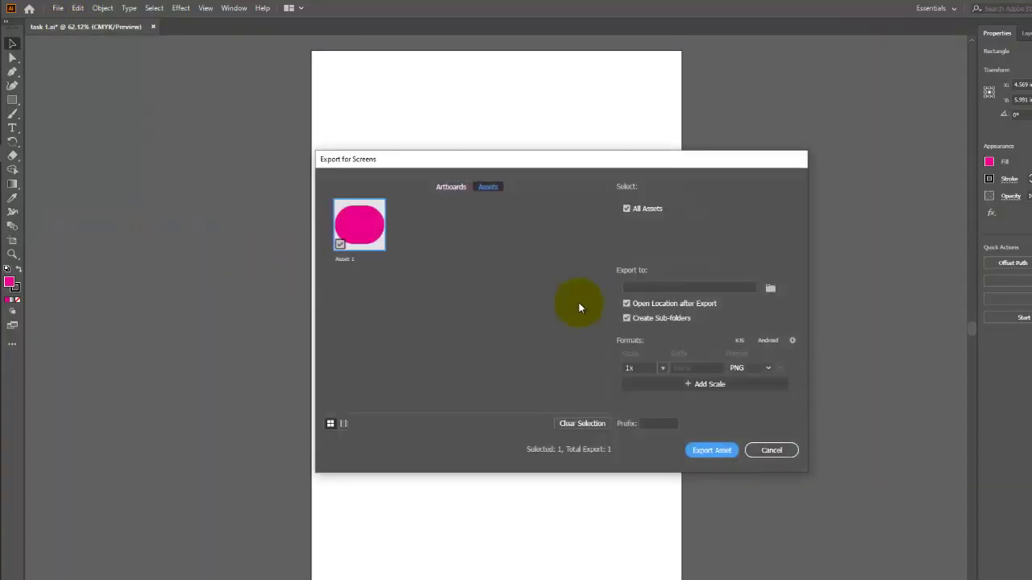
click(762, 453)
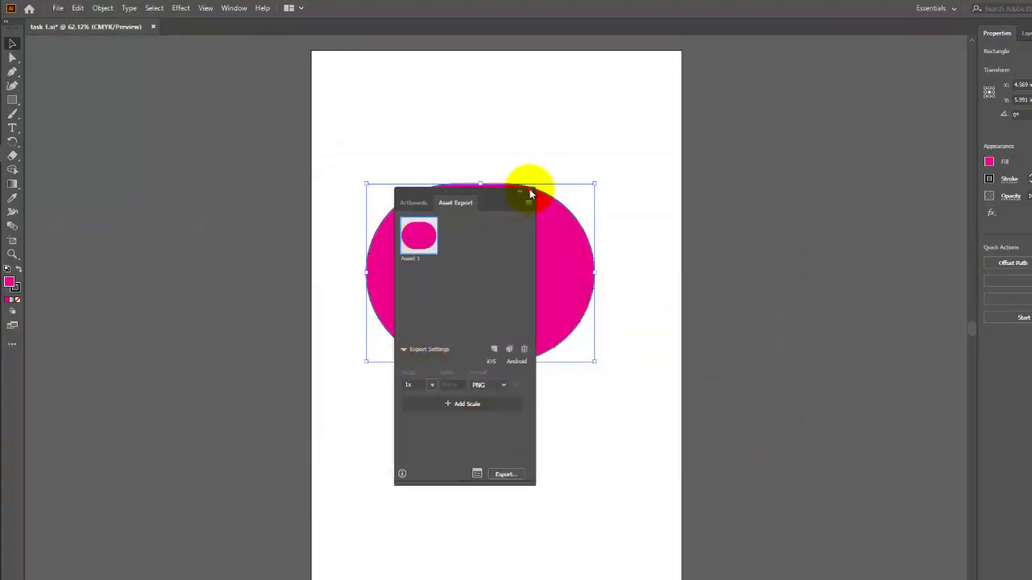
click(528, 192)
- Save the document and package it as 'task 1_Folder' on the Desktop with links, fonts and report
click(60, 8)
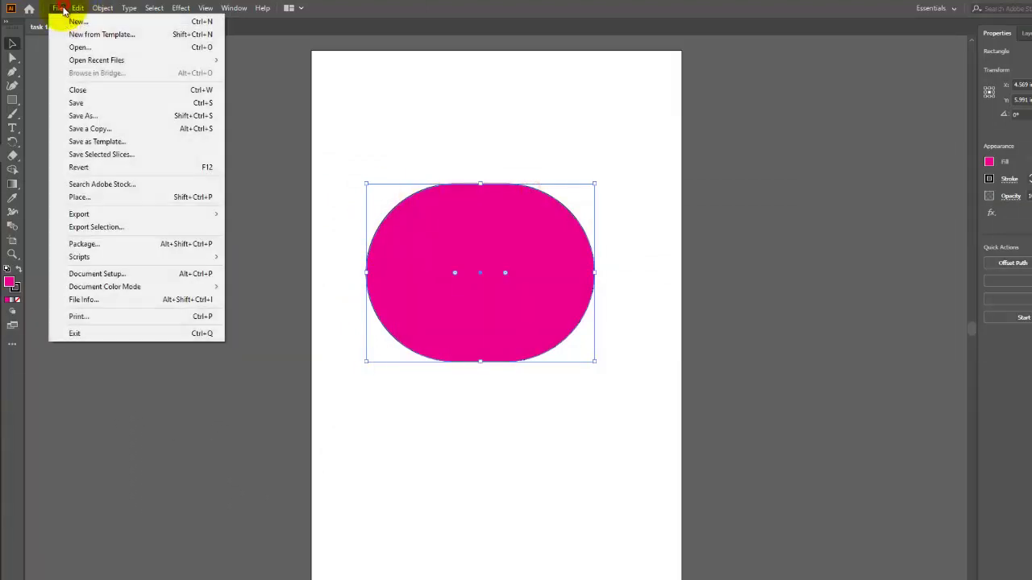
click(175, 250)
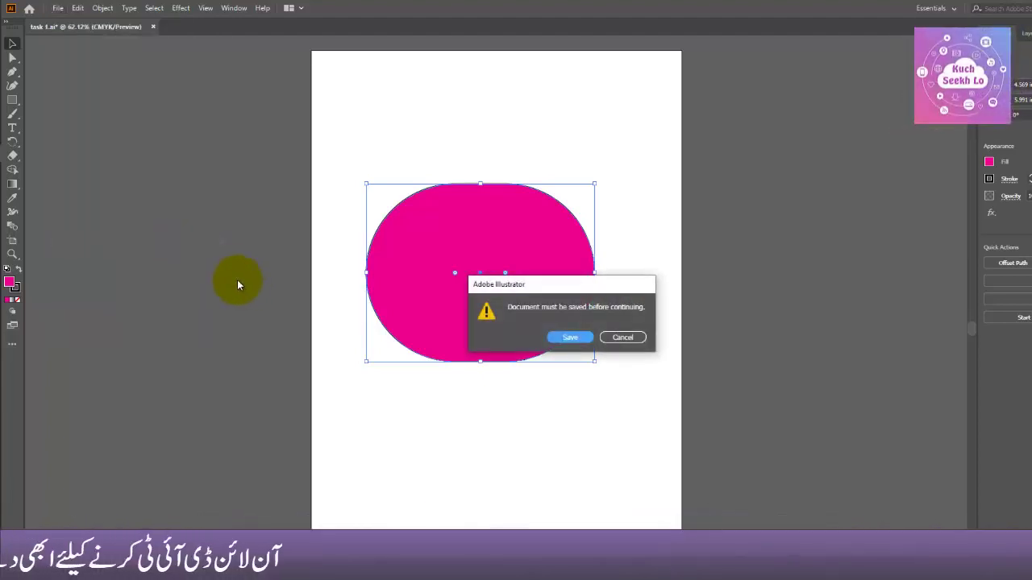
click(567, 338)
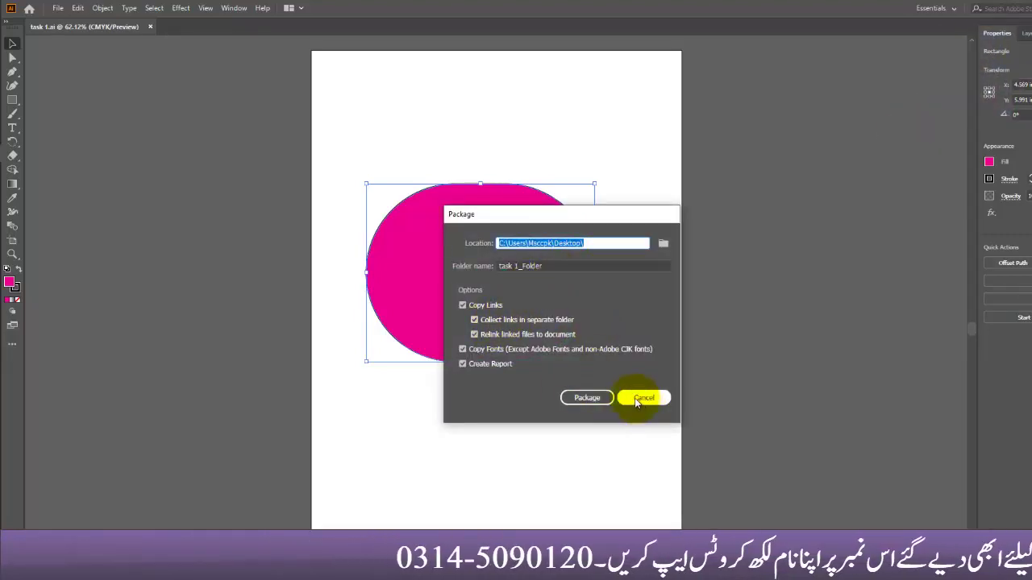
click(590, 395)
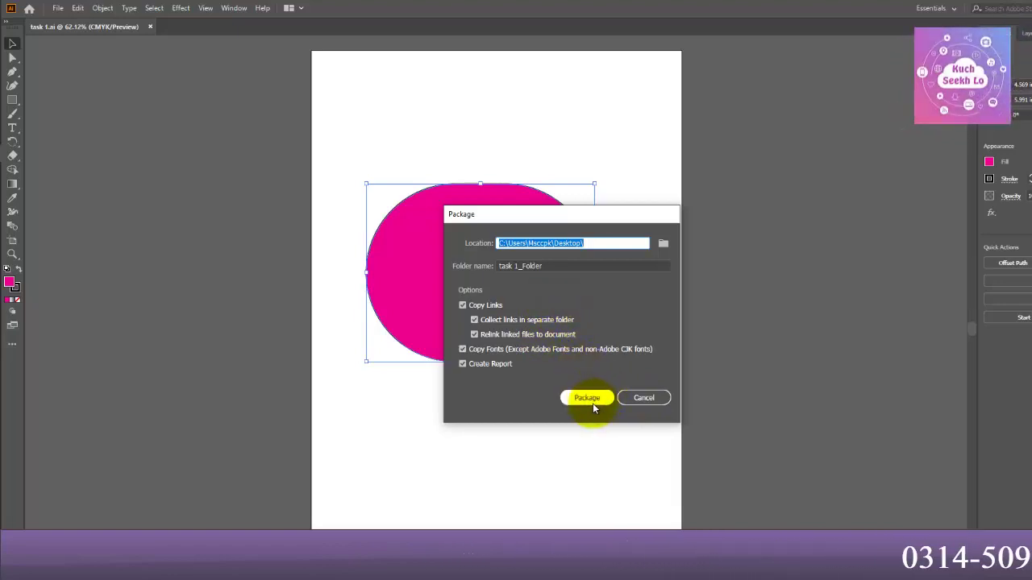
- Close the Package dialog, browse File > Scripts, and view Document Setup without changing anything
click(643, 399)
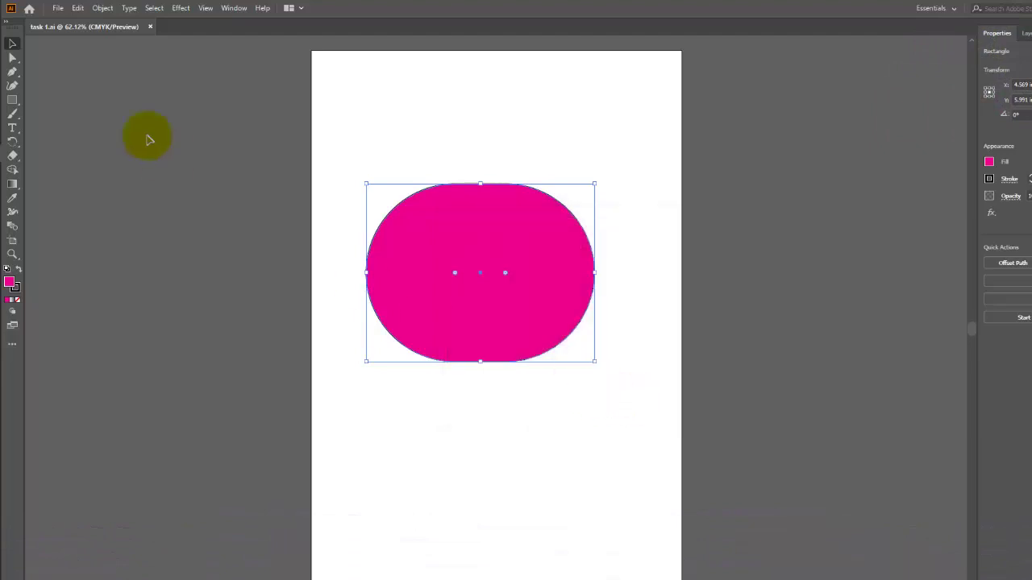
click(58, 8)
mouse_move(79, 256)
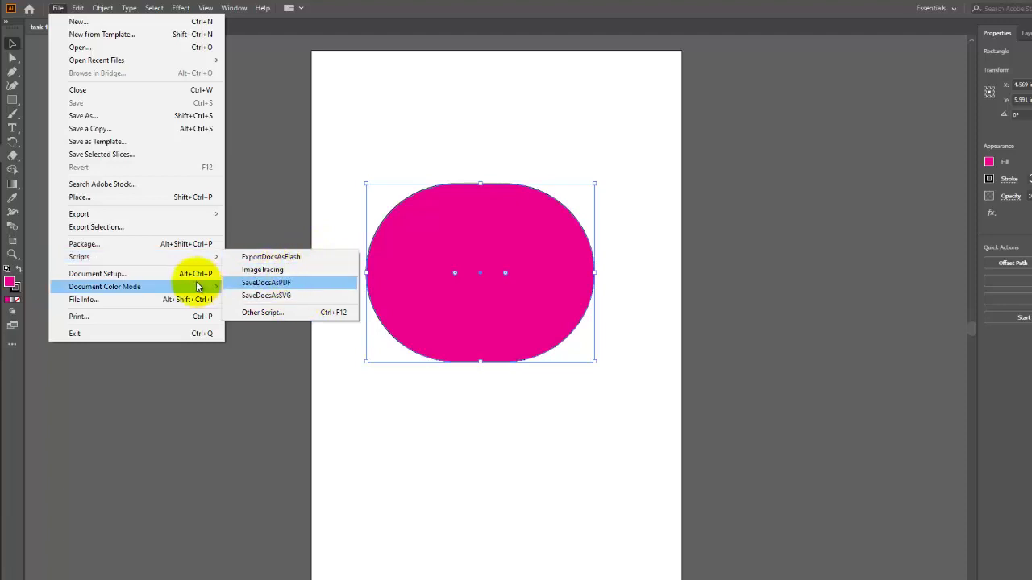
mouse_move(105, 286)
click(161, 278)
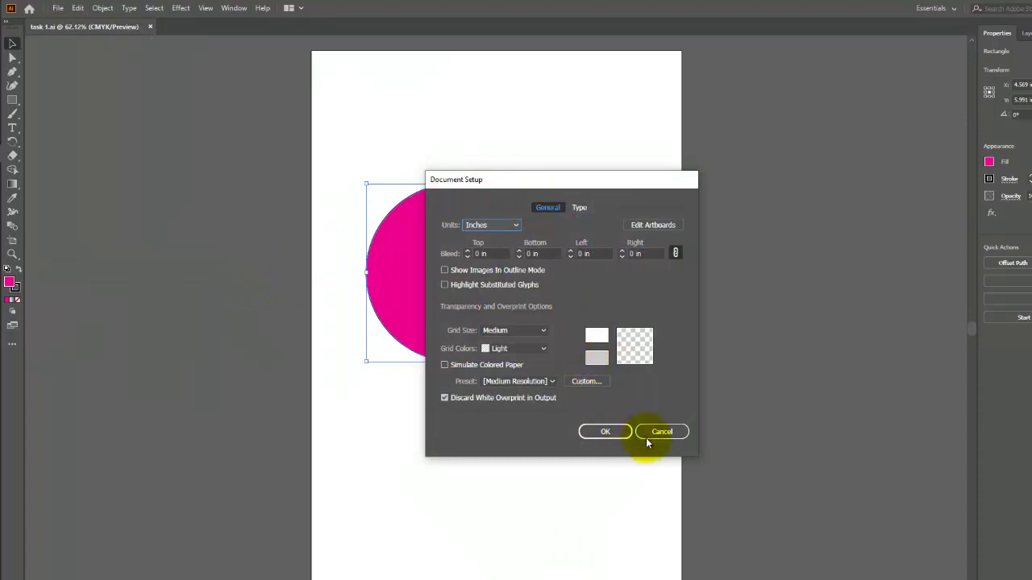
click(663, 432)
click(62, 14)
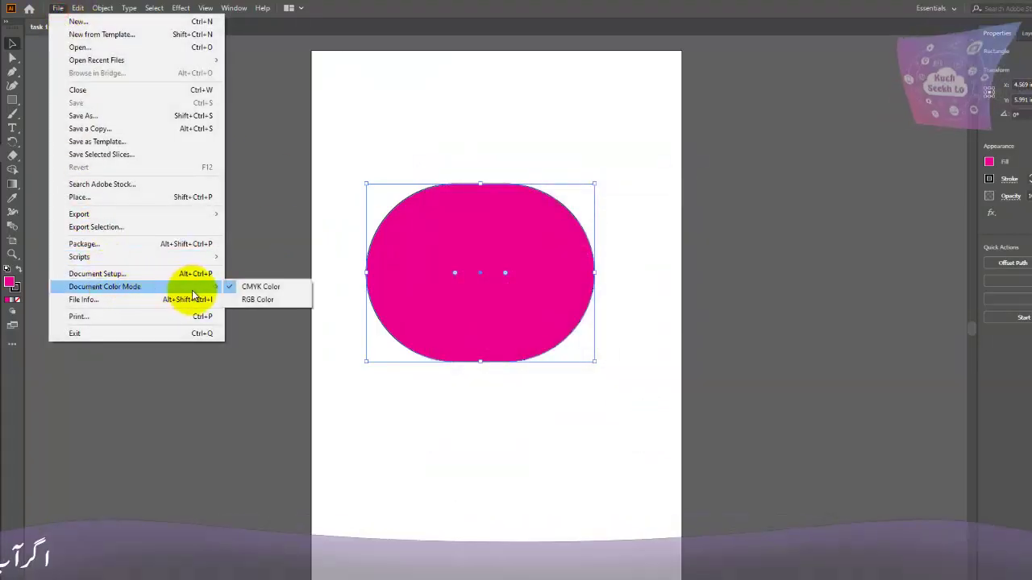
- Switch the document colour mode to RGB Color and then back to CMYK Color
click(281, 300)
click(58, 8)
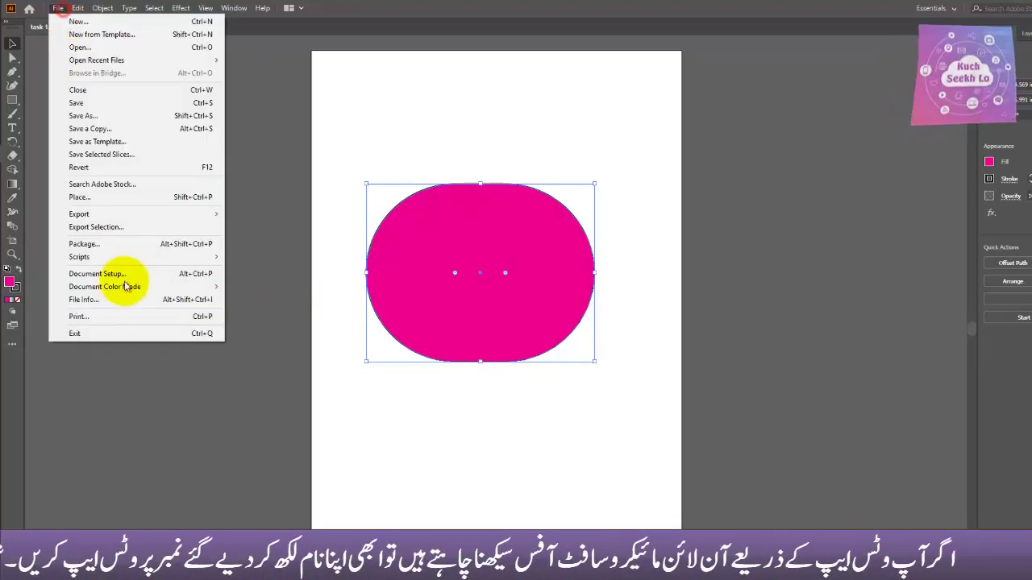
mouse_move(104, 287)
click(258, 288)
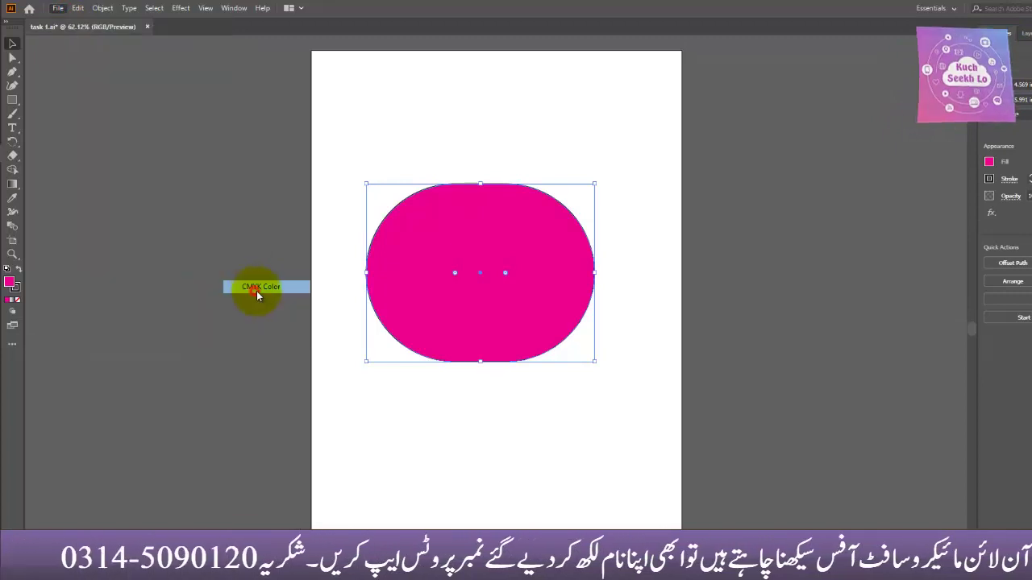
- View the File Info of task 1.ai and close it unchanged
click(58, 8)
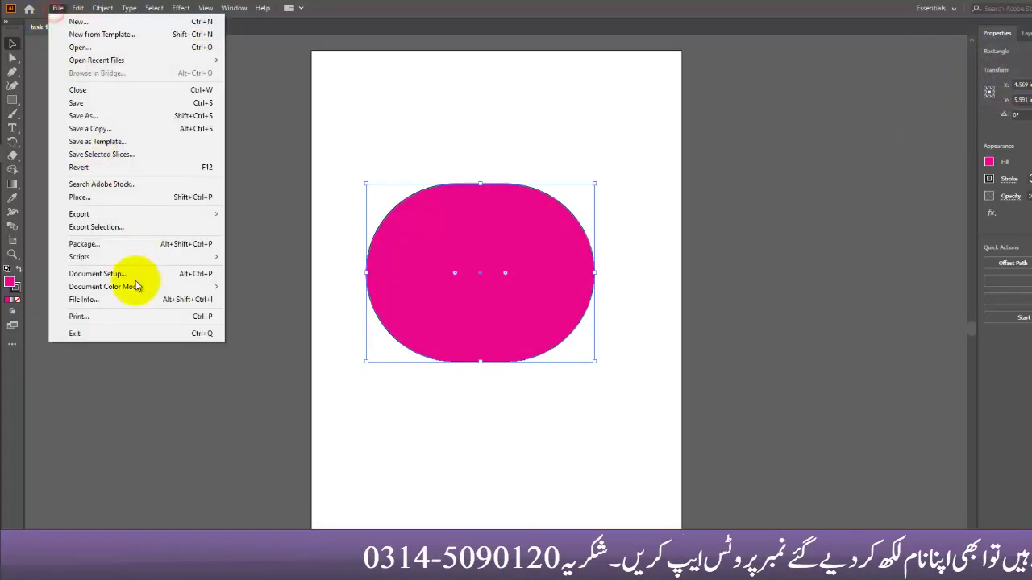
click(155, 303)
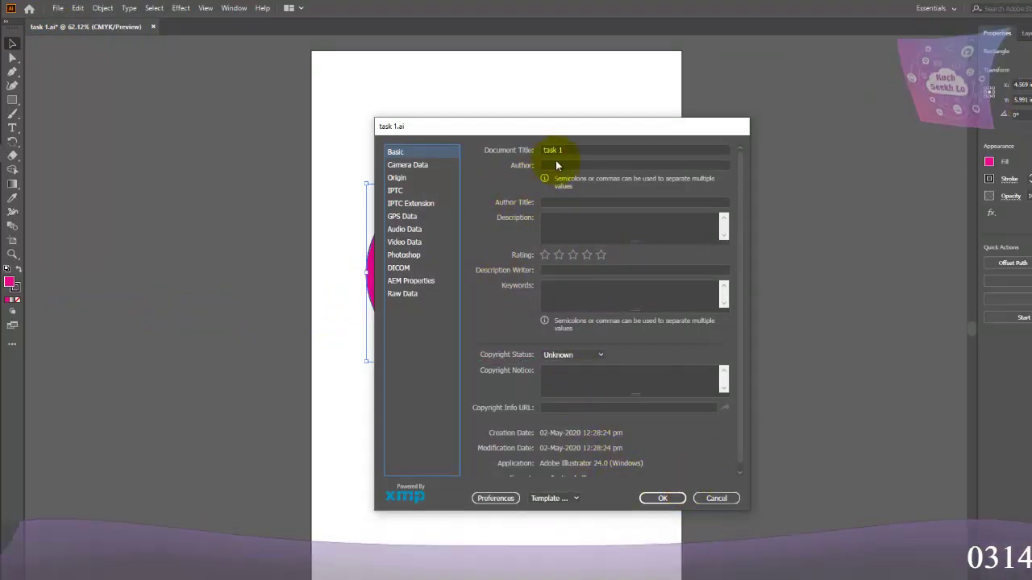
click(713, 497)
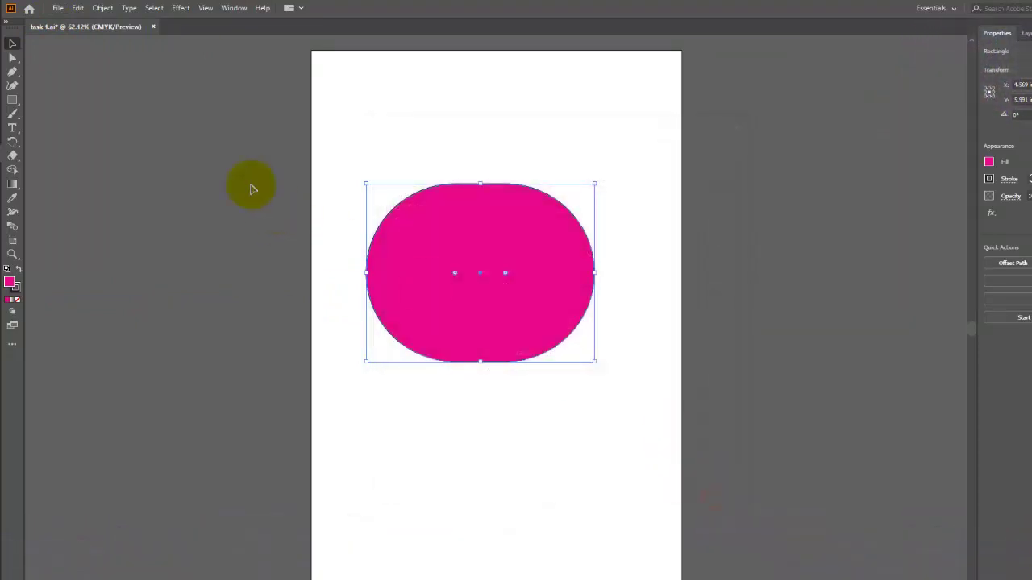
click(57, 8)
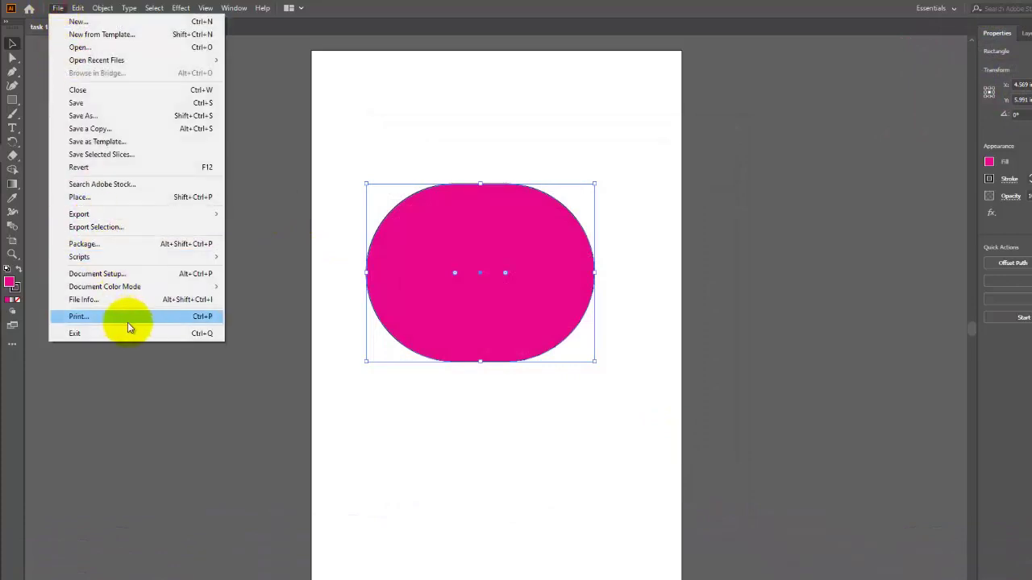
click(149, 317)
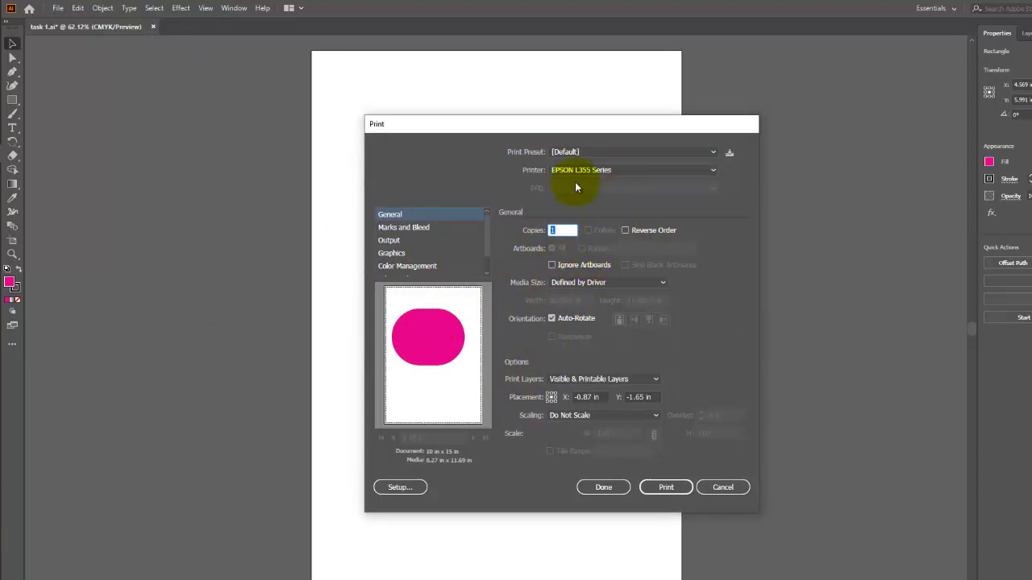
click(728, 489)
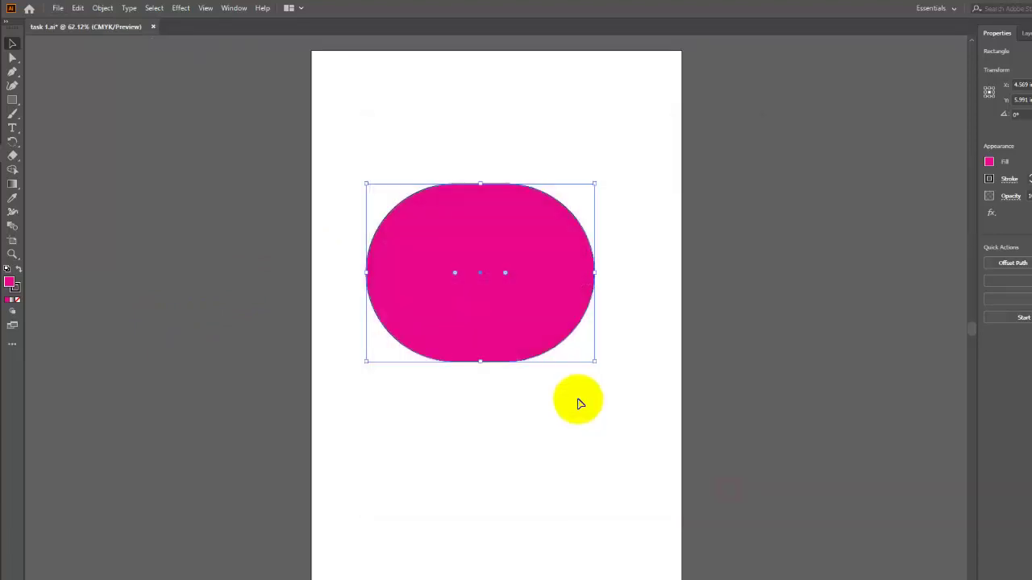
click(58, 8)
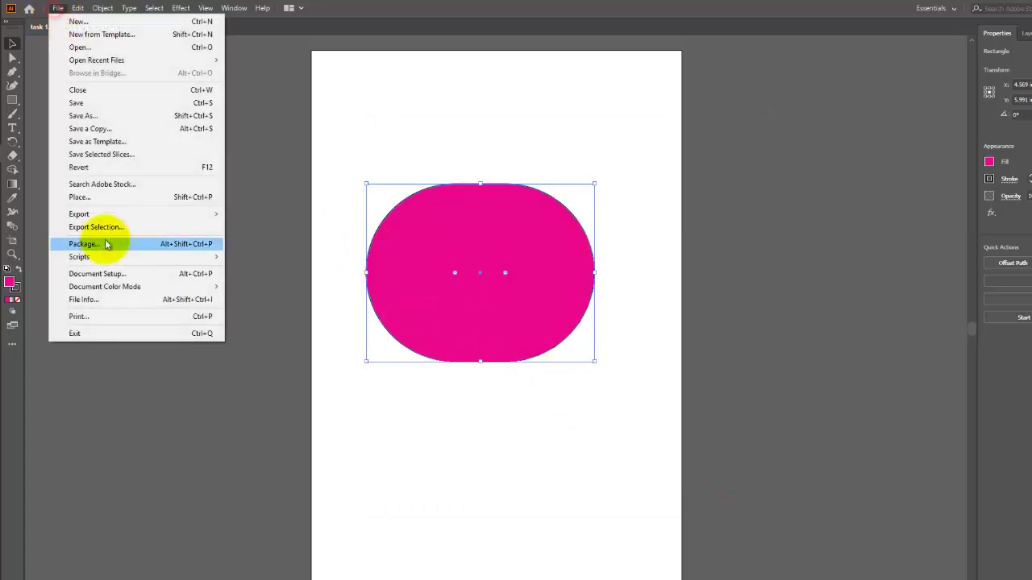
- Exit Illustrator, answering No to saving changes to task 1.ai
click(147, 335)
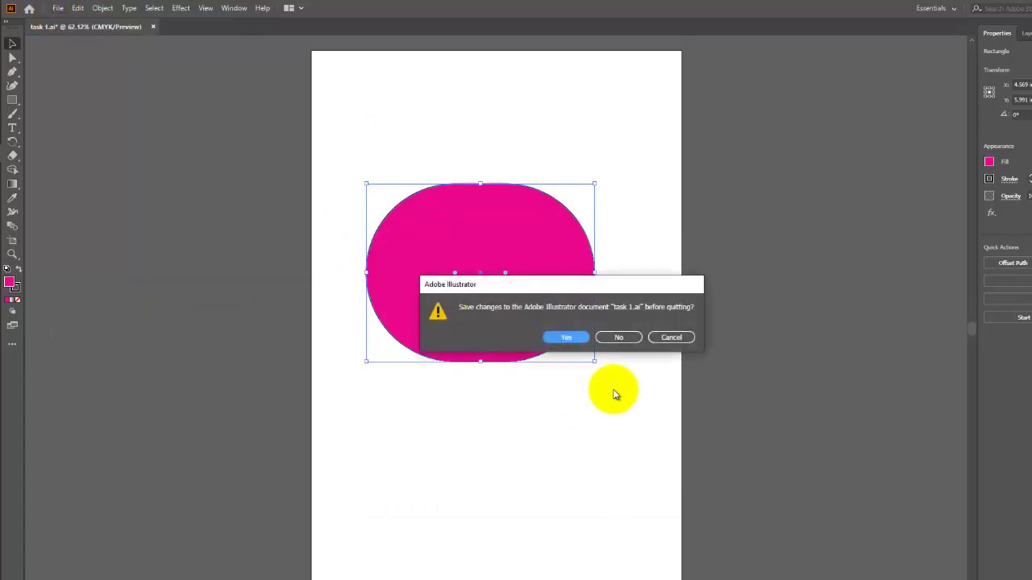
click(609, 339)
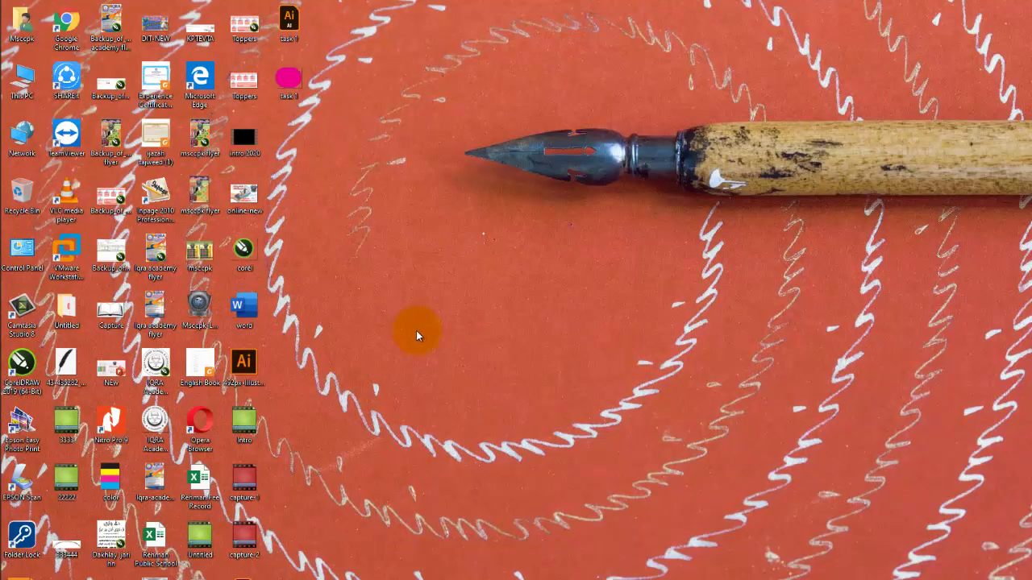